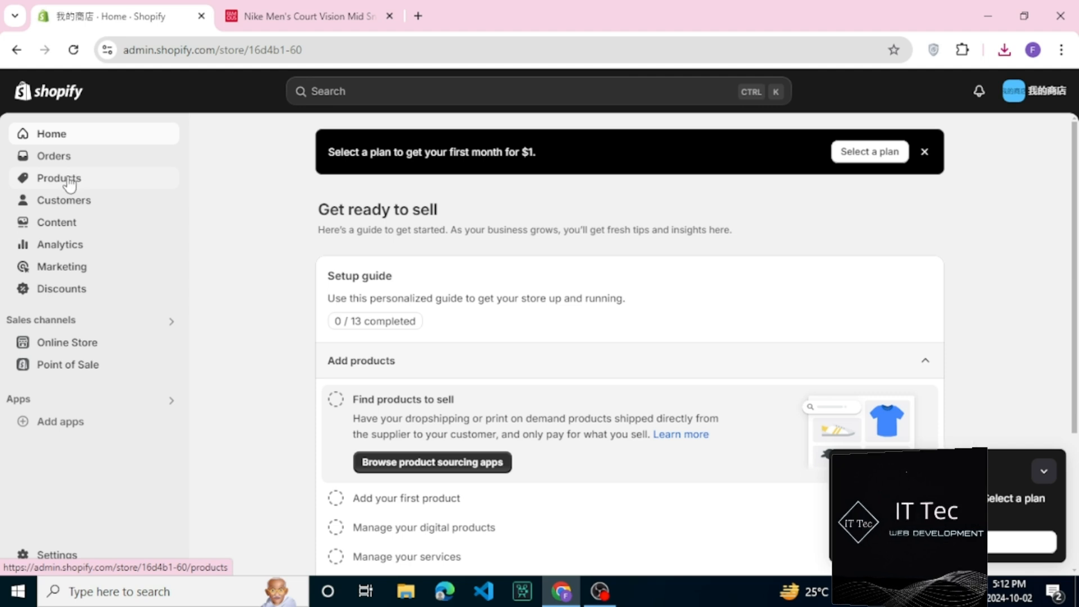
- Start adding a new product to the store and make its title ready for entry
{"action": "left_click", "coordinate": [70, 183]}
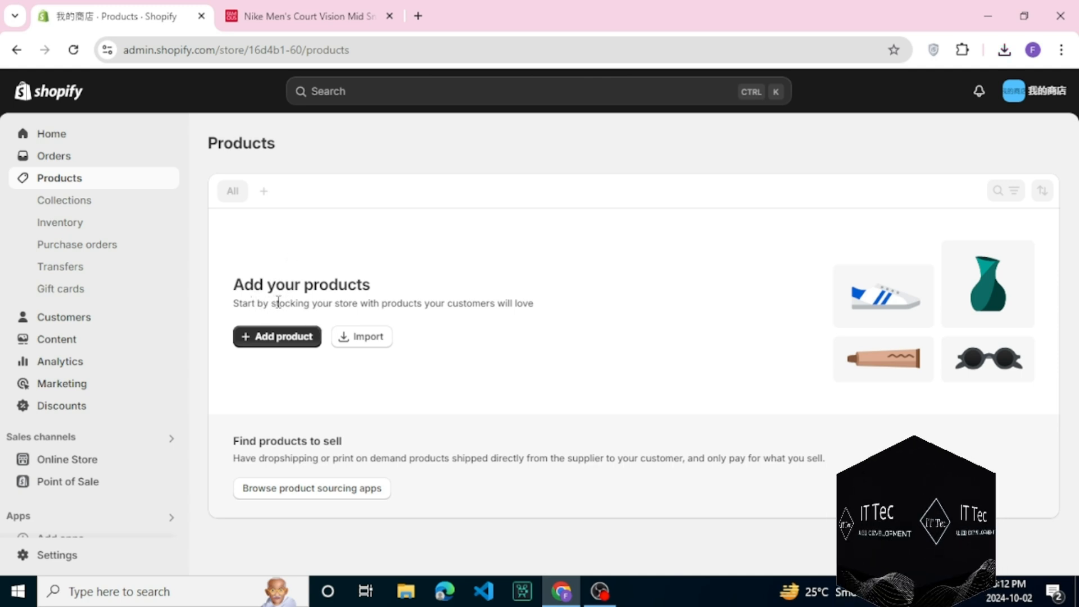
{"action": "left_click", "coordinate": [285, 340]}
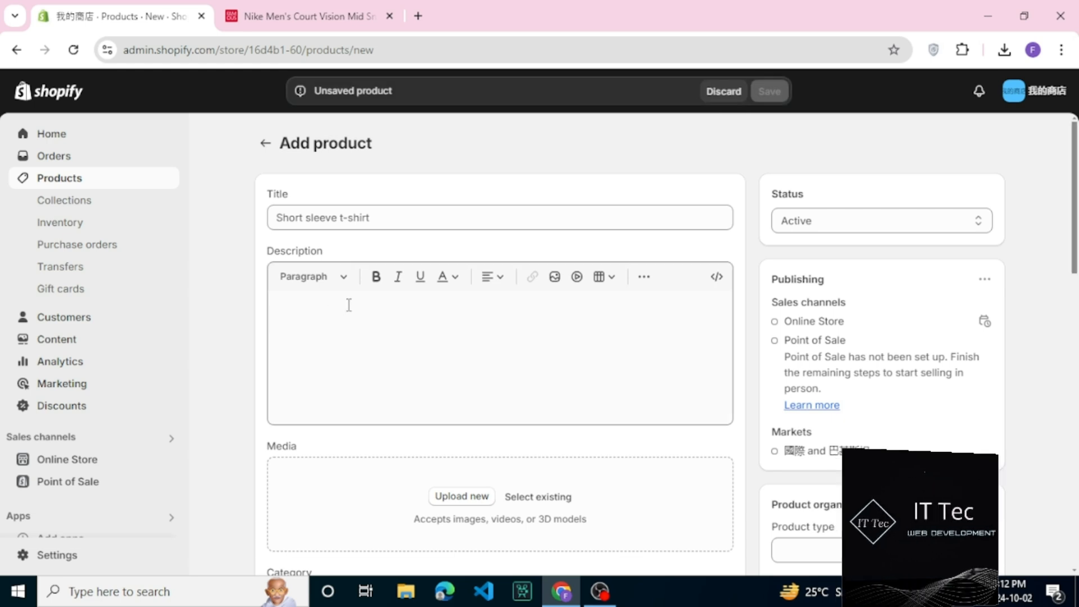
{"action": "left_click", "coordinate": [505, 216]}
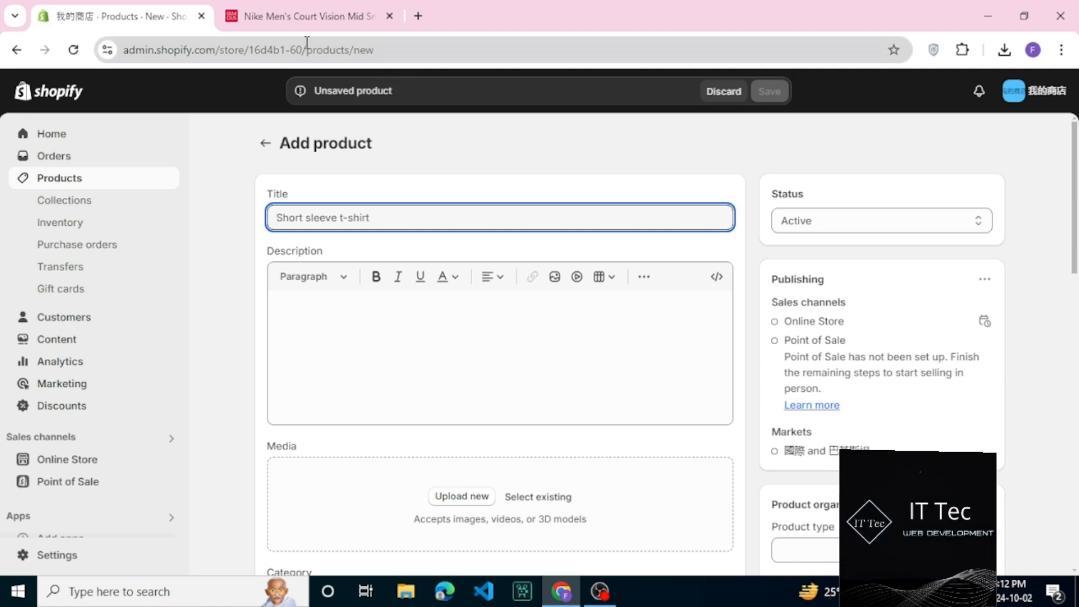
- Copy the name "Men's Court Vision Mid Sneaker" from the Famous Footwear page and paste it as the product title
{"action": "left_click", "coordinate": [336, 23]}
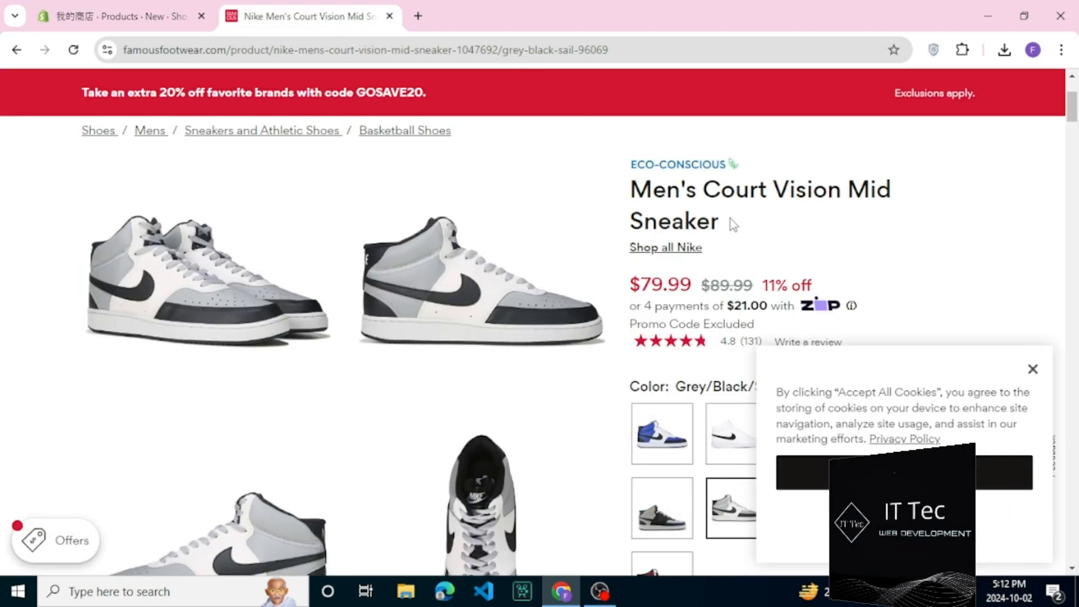
{"action": "left_click_drag", "start_coordinate": [729, 221], "coordinate": [638, 197]}
{"action": "right_click", "coordinate": [639, 196]}
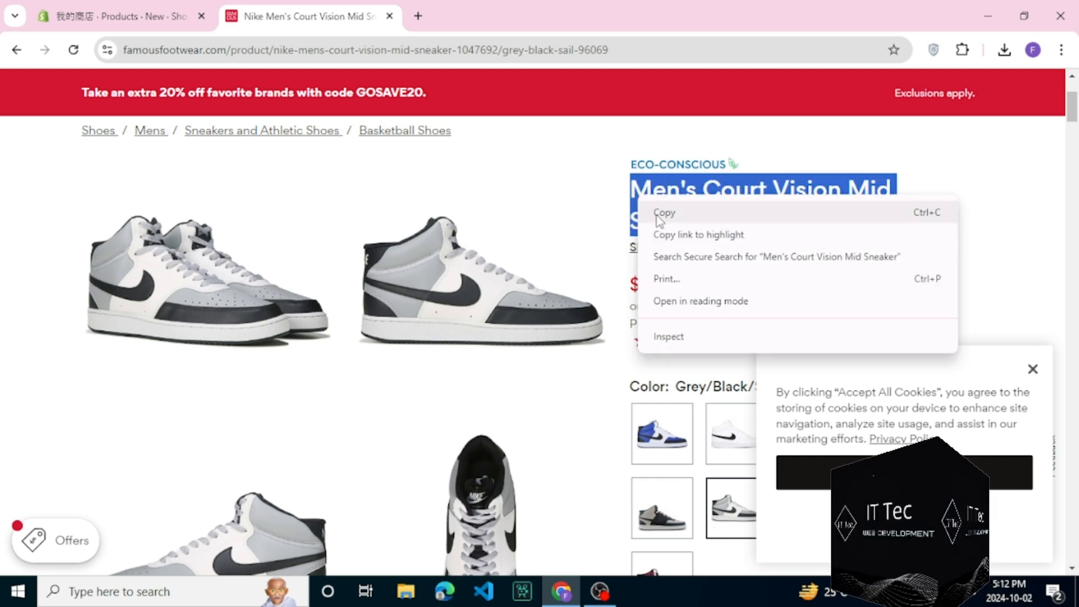
{"action": "left_click", "coordinate": [654, 213]}
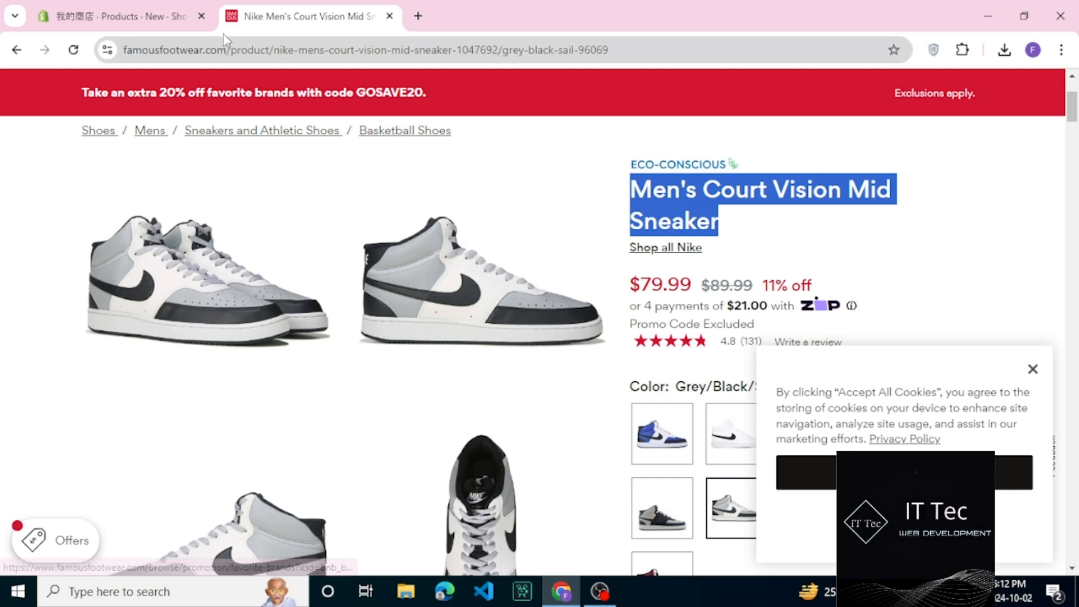
{"action": "left_click", "coordinate": [178, 24]}
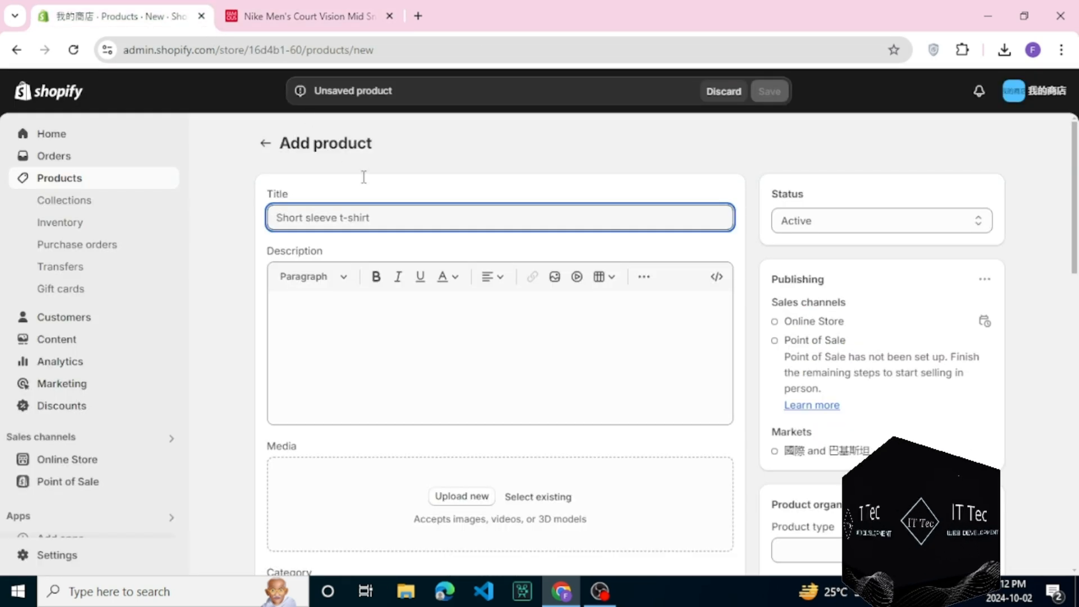
{"action": "right_click", "coordinate": [392, 212]}
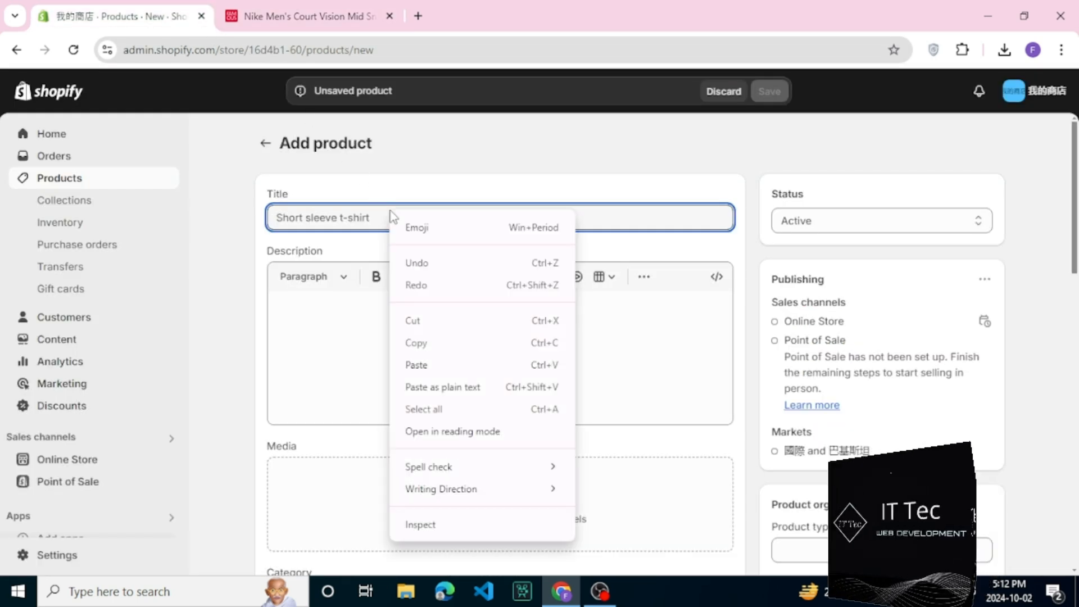
{"action": "left_click", "coordinate": [443, 364]}
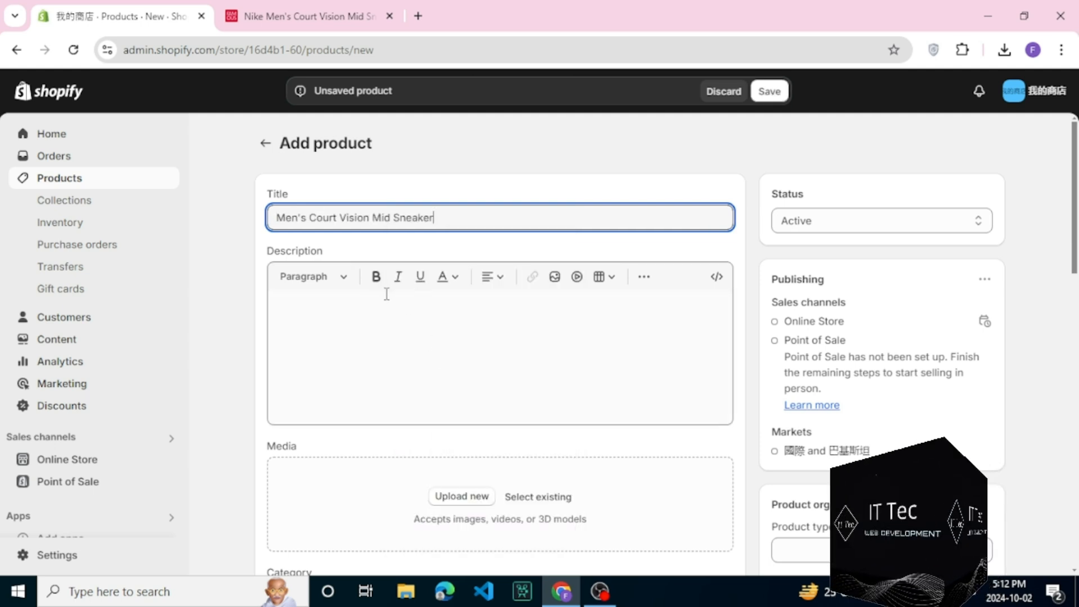
- Copy the full item details, including heading and bullet points, from the Famous Footwear page into the product description
{"action": "left_click", "coordinate": [360, 321]}
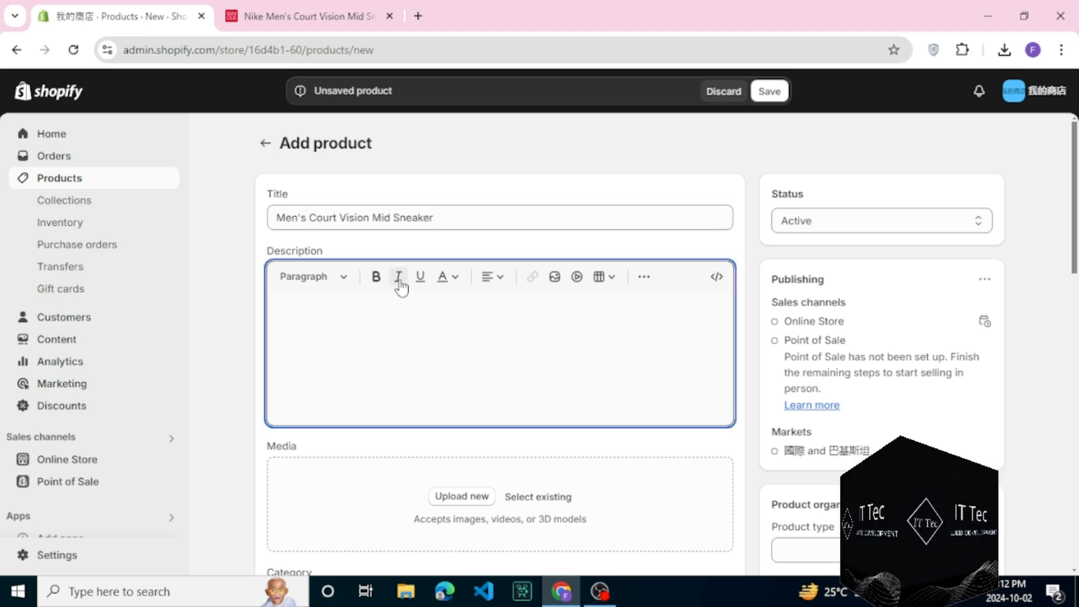
{"action": "left_click", "coordinate": [338, 22]}
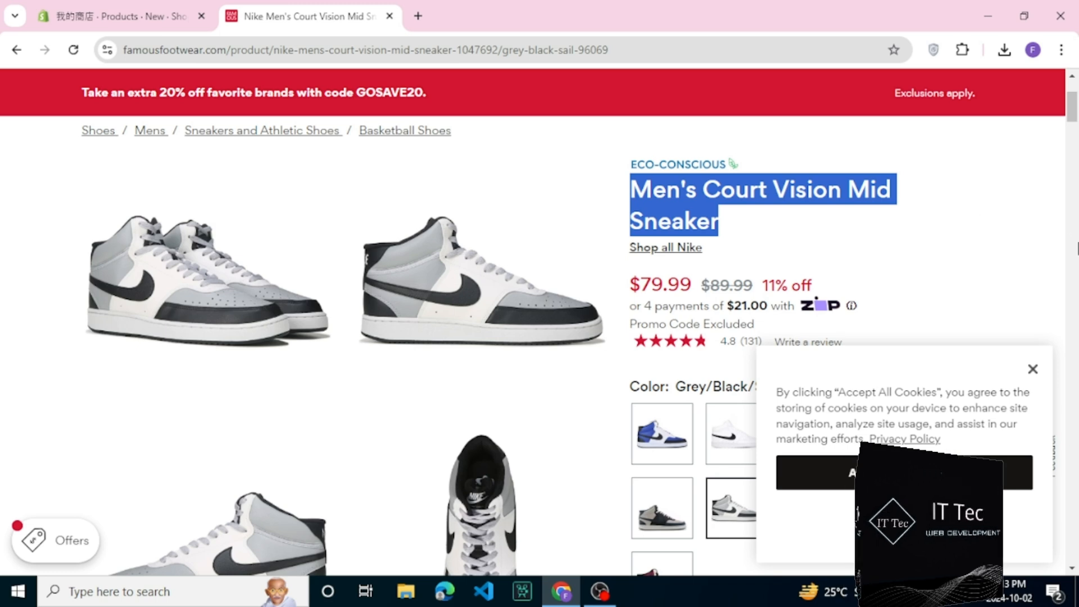
{"action": "scroll", "coordinate": [1077, 248], "scroll_direction": "down", "scroll_amount": 5}
{"action": "scroll", "coordinate": [1077, 248], "scroll_direction": "down", "scroll_amount": 5}
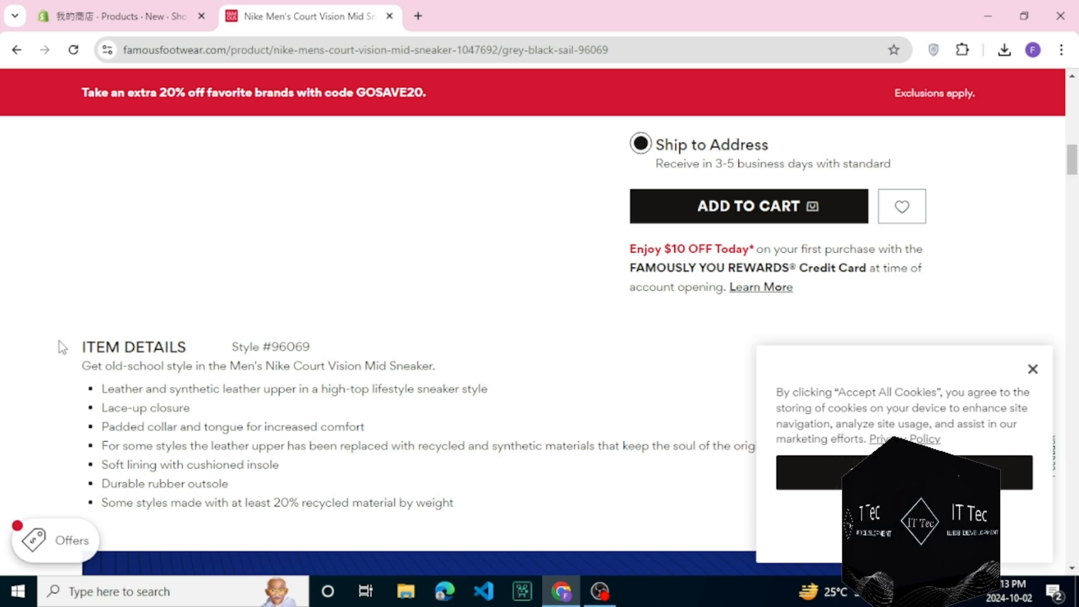
{"action": "left_click_drag", "start_coordinate": [67, 348], "coordinate": [204, 464]}
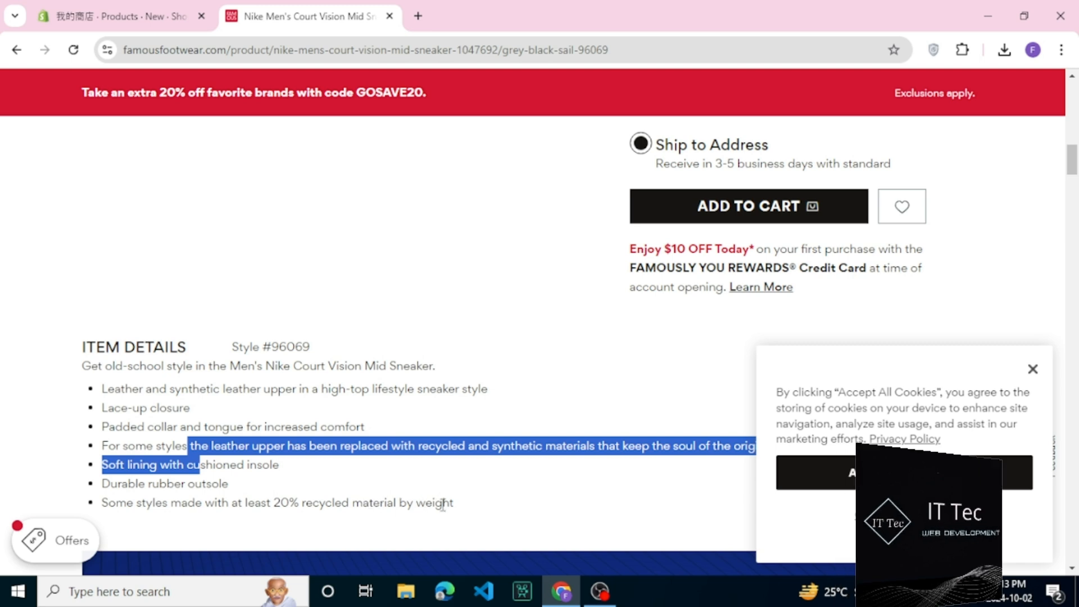
{"action": "left_click_drag", "start_coordinate": [471, 504], "coordinate": [83, 345]}
{"action": "right_click", "coordinate": [122, 344]}
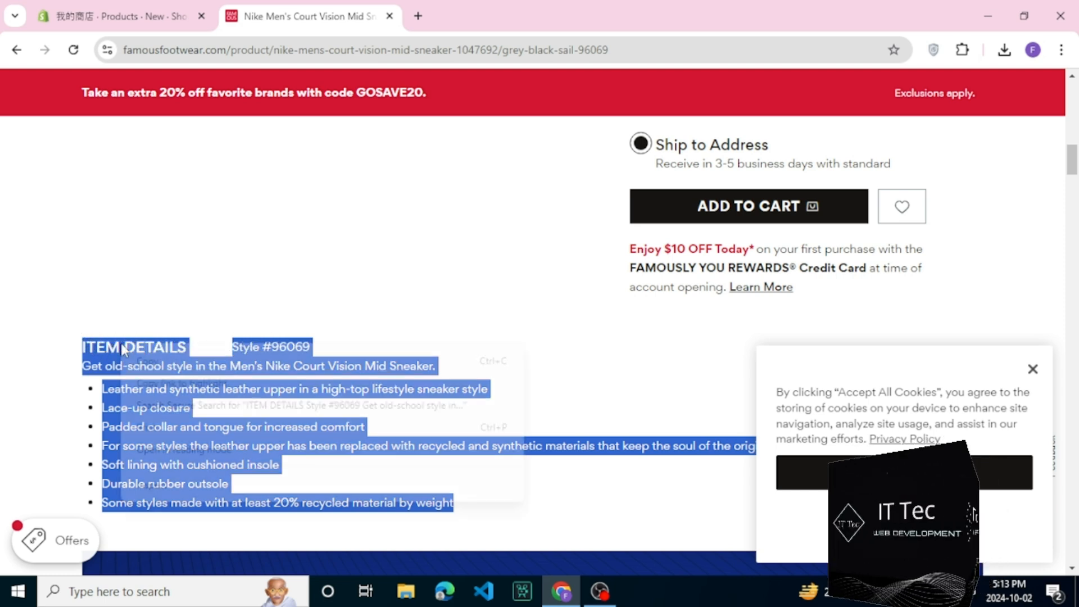
{"action": "left_click", "coordinate": [138, 360]}
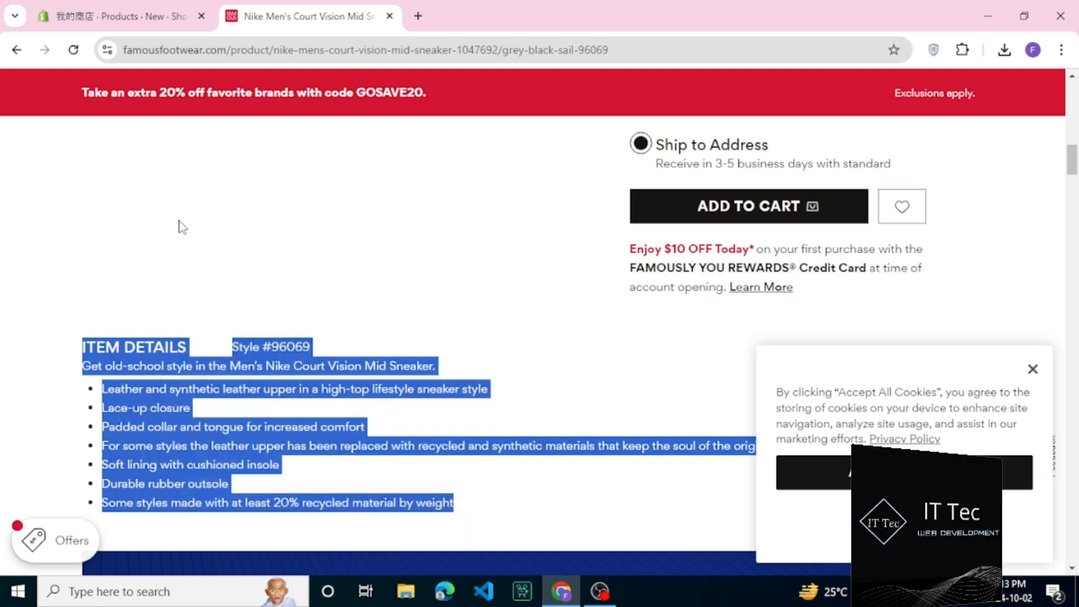
{"action": "left_click", "coordinate": [147, 12]}
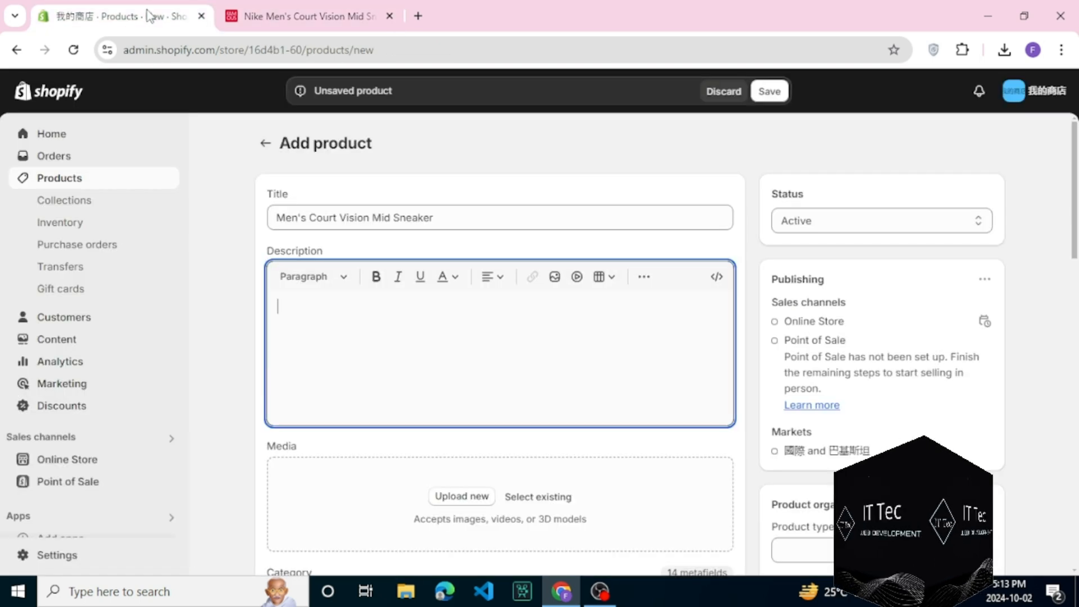
{"action": "right_click", "coordinate": [365, 306]}
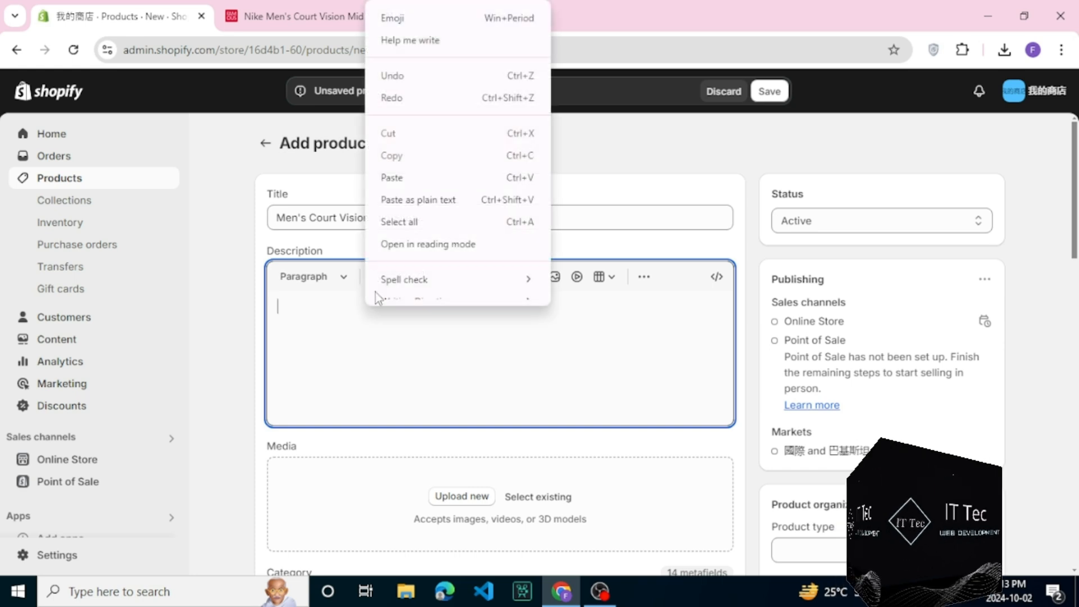
{"action": "left_click", "coordinate": [418, 186]}
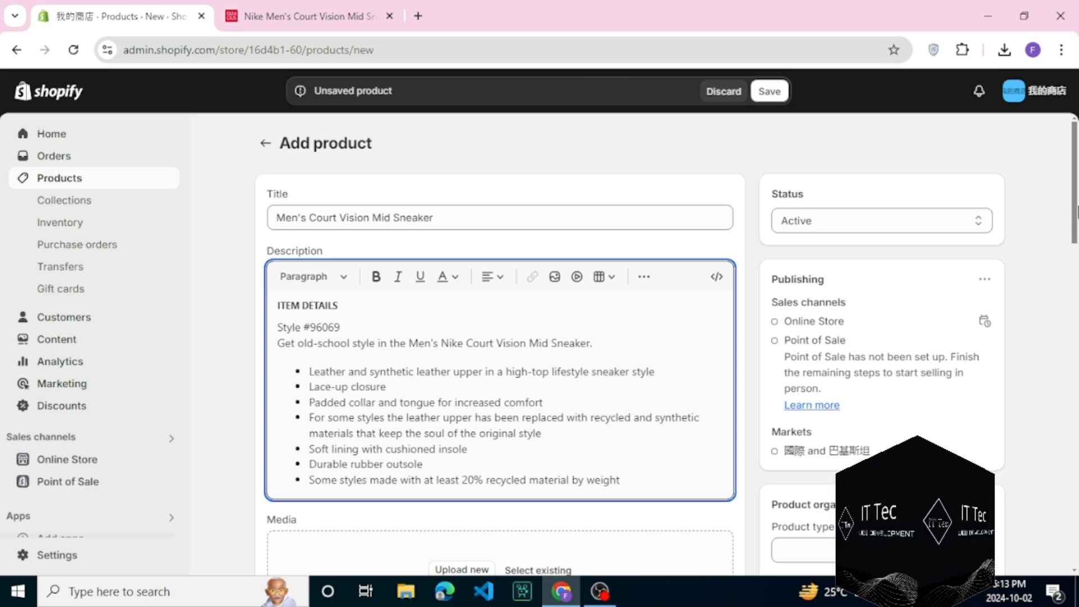
- Upload the blue and white sneaker image "th - 2024-10-02T171707.146" from Downloads as the product media
{"action": "left_click_drag", "start_coordinate": [1074, 217], "coordinate": [1075, 272]}
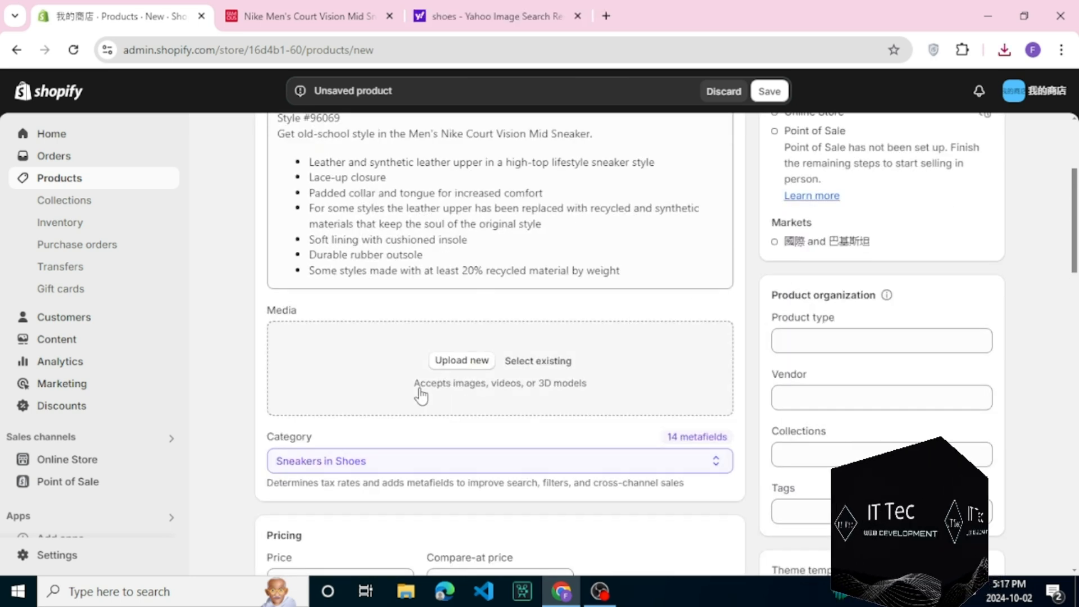
{"action": "left_click", "coordinate": [462, 361]}
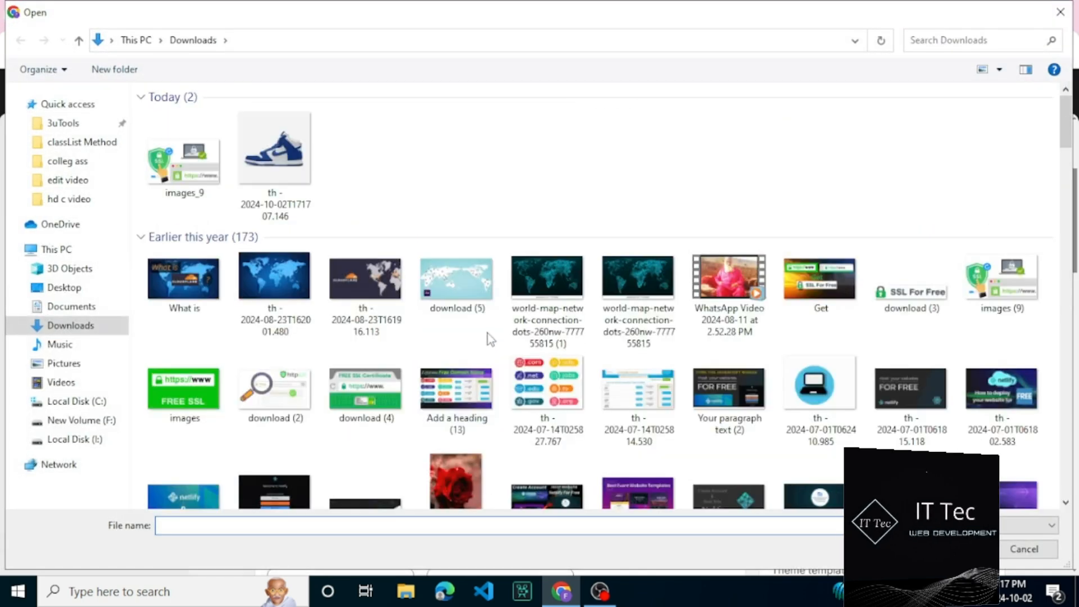
{"action": "left_click", "coordinate": [274, 163]}
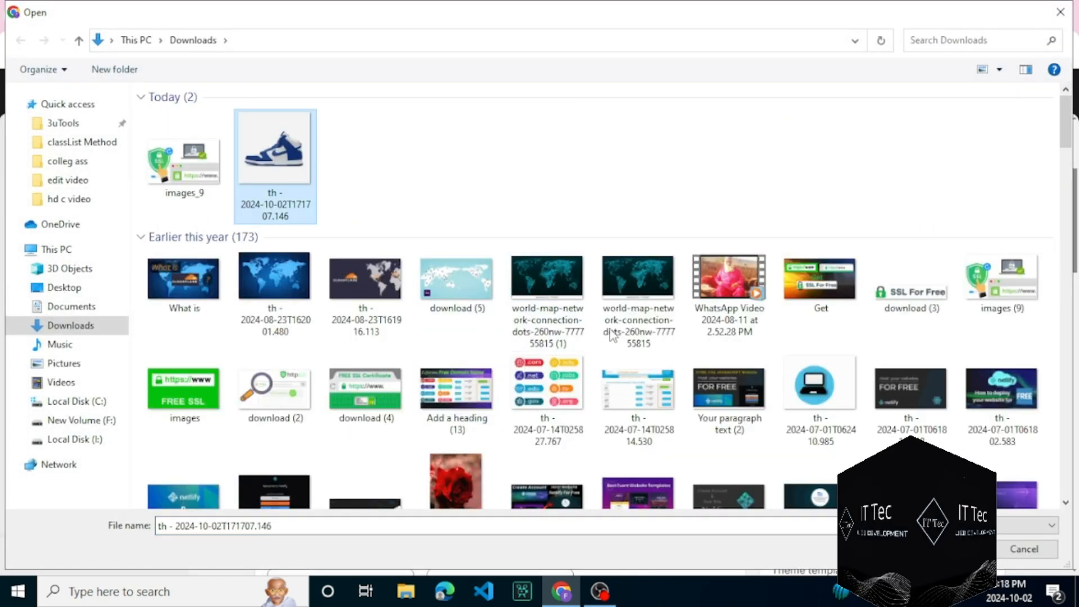
{"action": "left_click", "coordinate": [951, 550]}
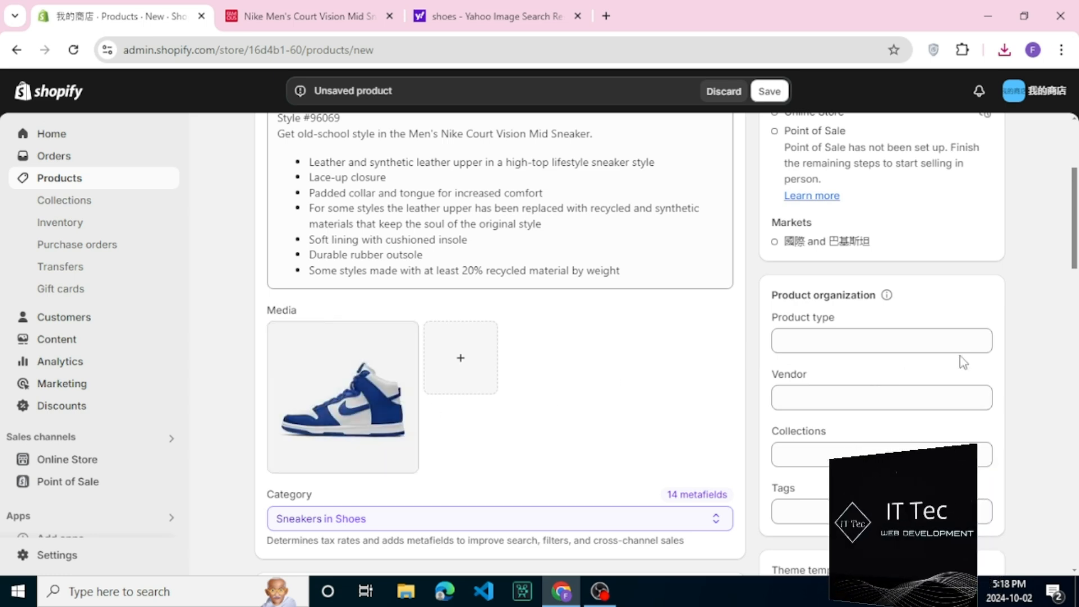
- Review the product's available status options and its publishing settings
{"action": "left_click_drag", "start_coordinate": [1076, 249], "coordinate": [1078, 185]}
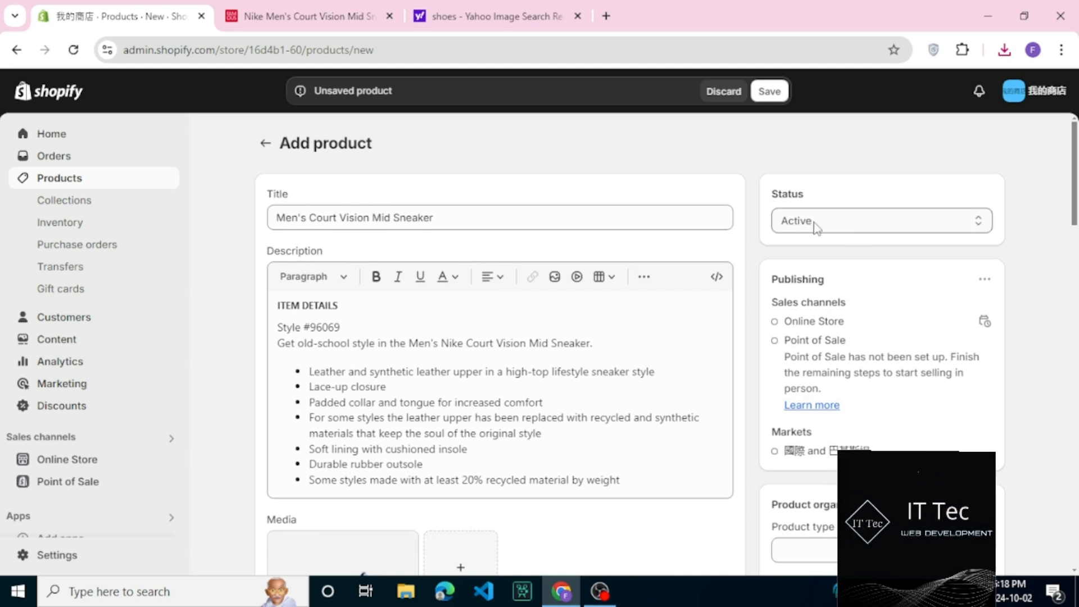
{"action": "left_click", "coordinate": [854, 225]}
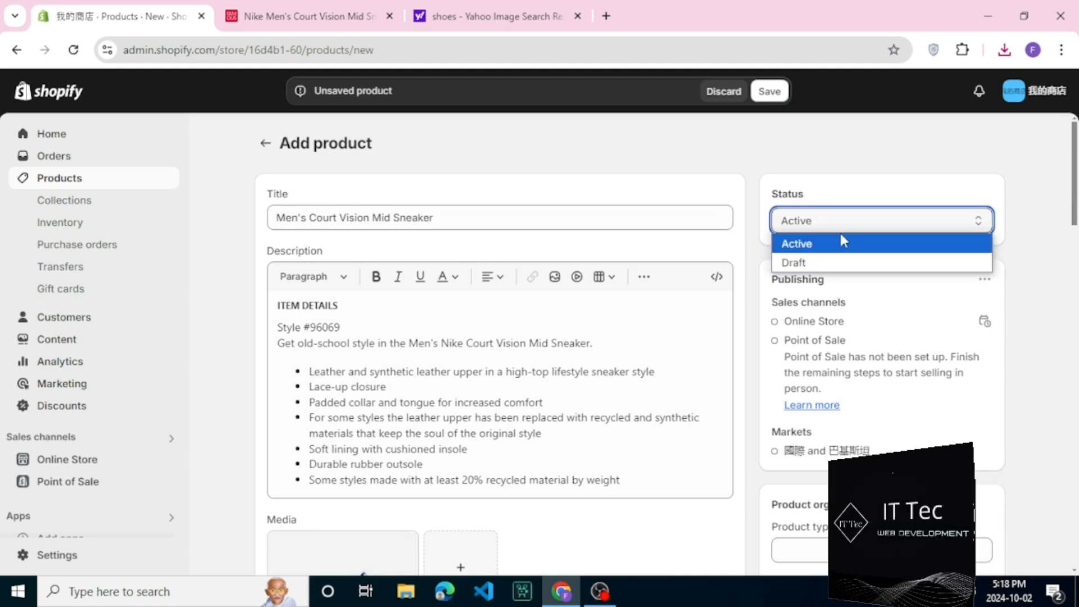
{"action": "left_click", "coordinate": [857, 219]}
{"action": "left_click", "coordinate": [1078, 181]}
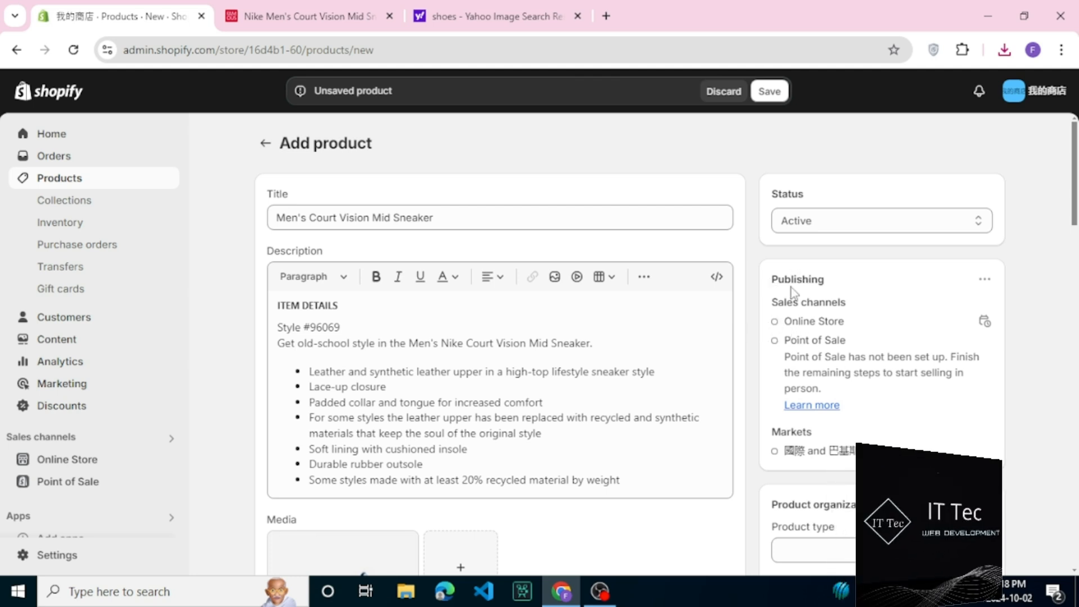
{"action": "left_click_drag", "start_coordinate": [791, 288], "coordinate": [840, 290]}
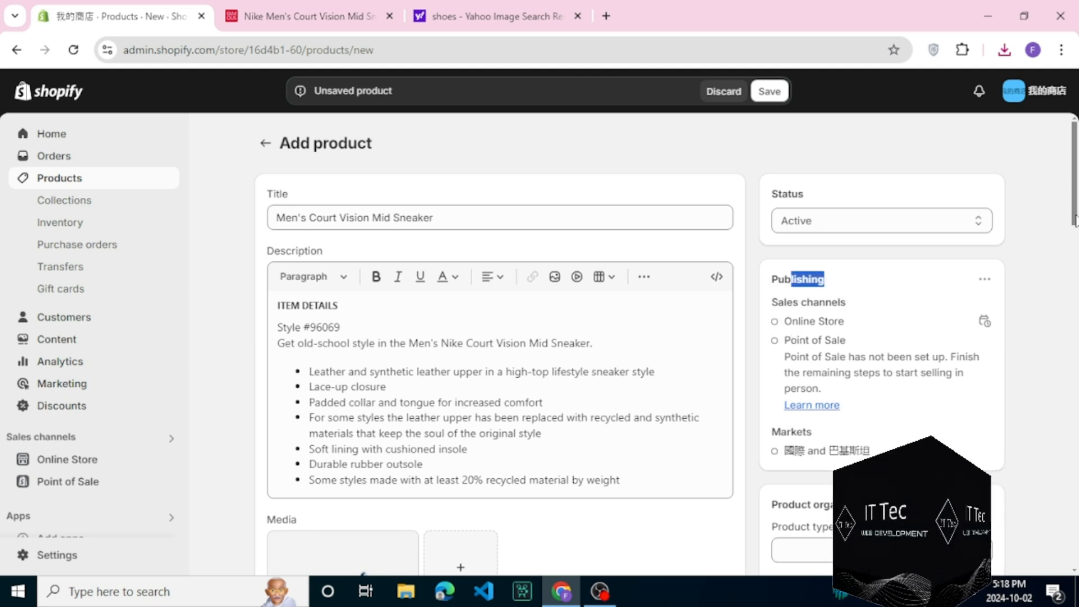
- Set the product type to "shoes" and assign the product to the 首頁 collection
{"action": "scroll", "coordinate": [800, 247], "scroll_direction": "down", "scroll_amount": 5}
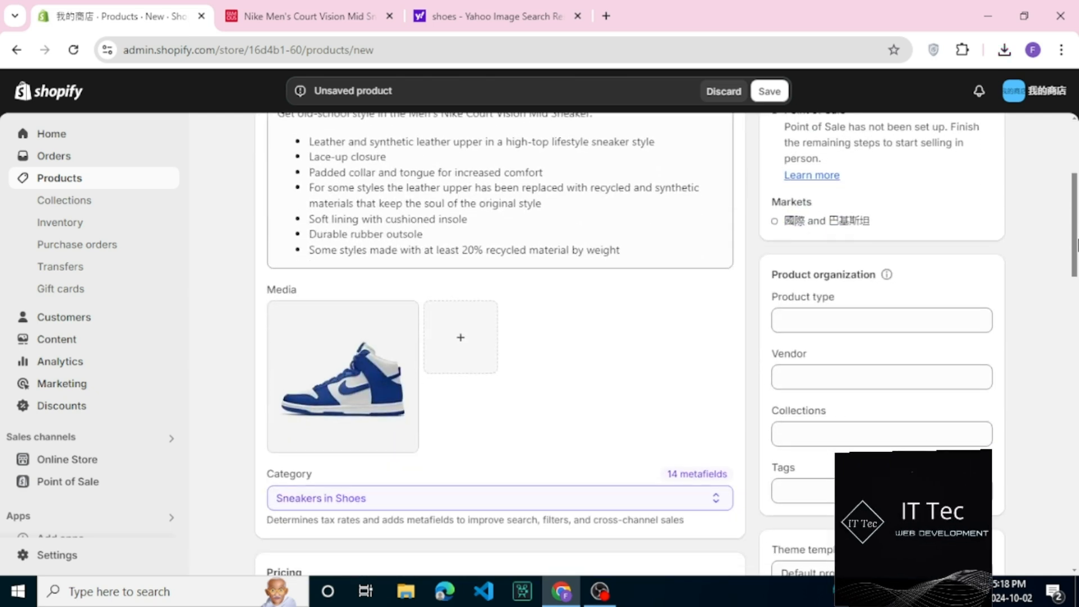
{"action": "left_click", "coordinate": [807, 292]}
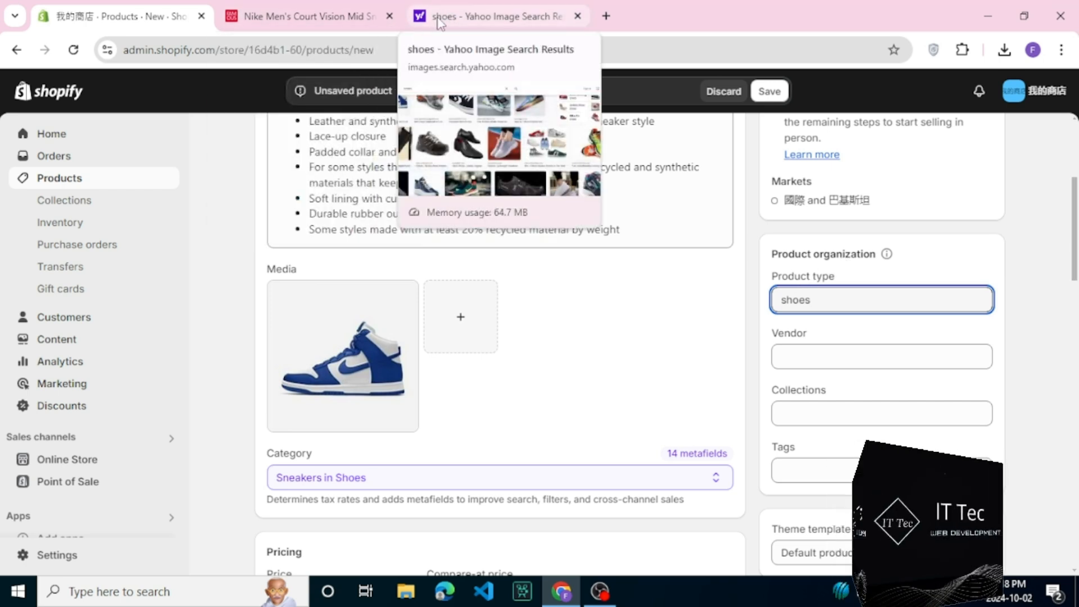
{"action": "left_click", "coordinate": [828, 419]}
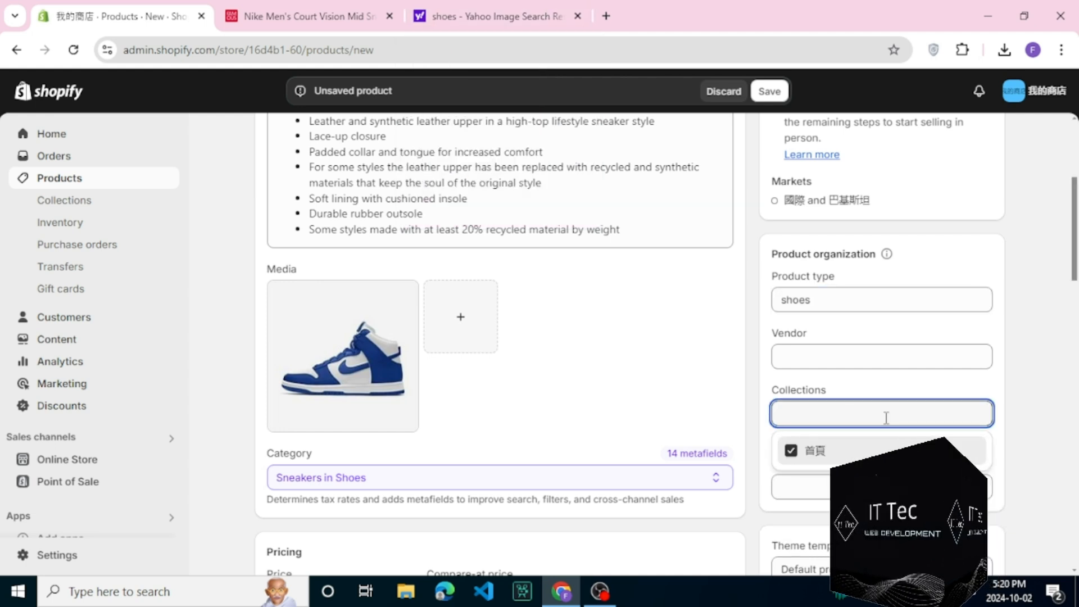
- Try to find another collection by entering "sho", and clear the entry again
{"action": "type", "text": "s"}
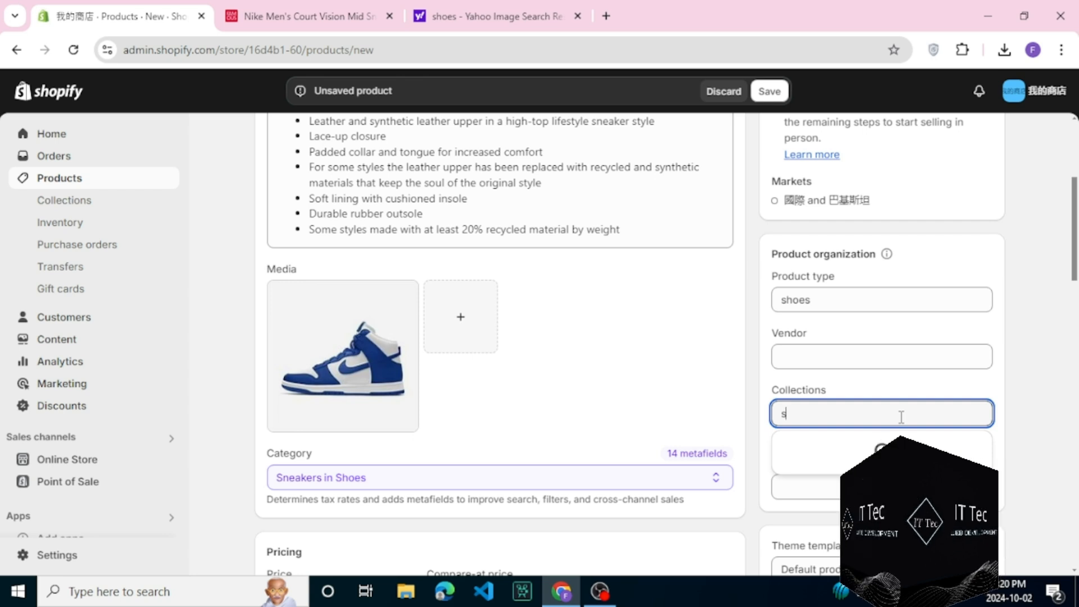
{"action": "type", "text": "ho"}
{"action": "key", "text": "BackSpace"}
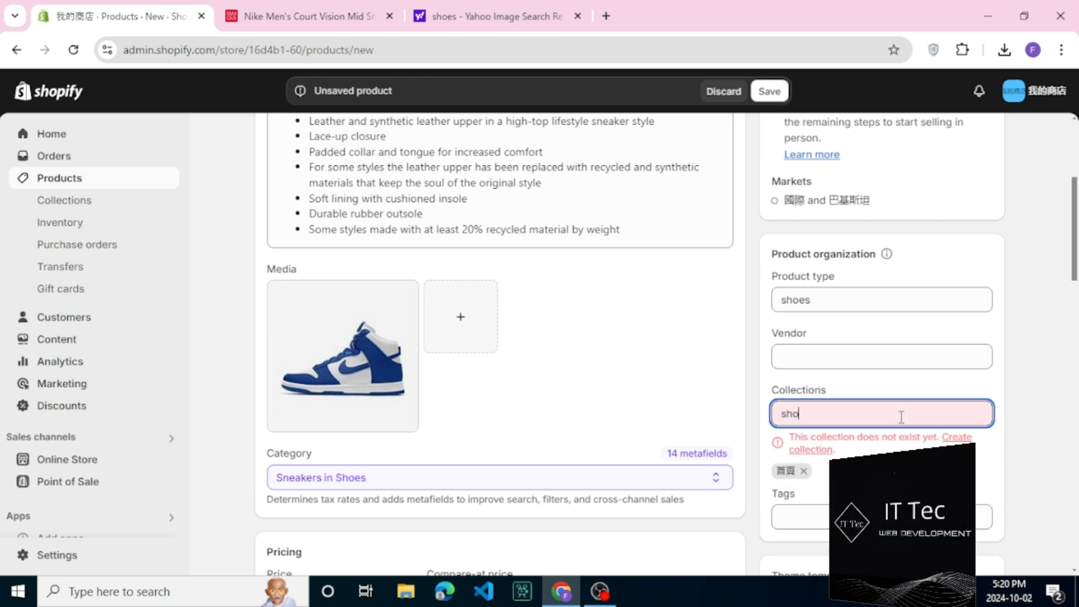
{"action": "key", "text": "BackSpace"}
{"action": "key", "text": "BackSpace"}
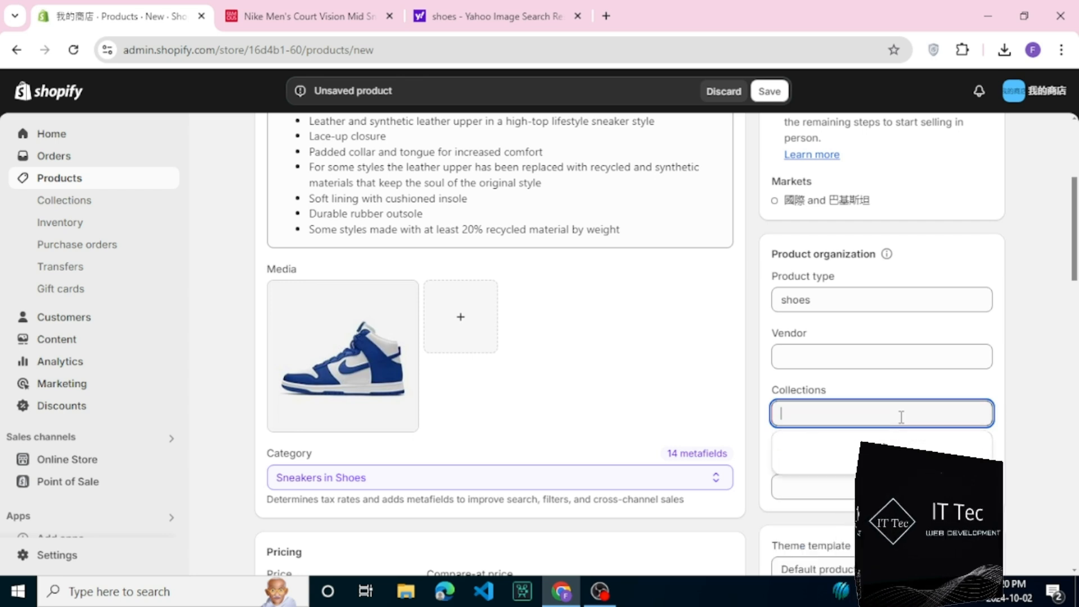
- Add the tags "sniker" and "shoes" to the product
{"action": "left_click", "coordinate": [815, 481]}
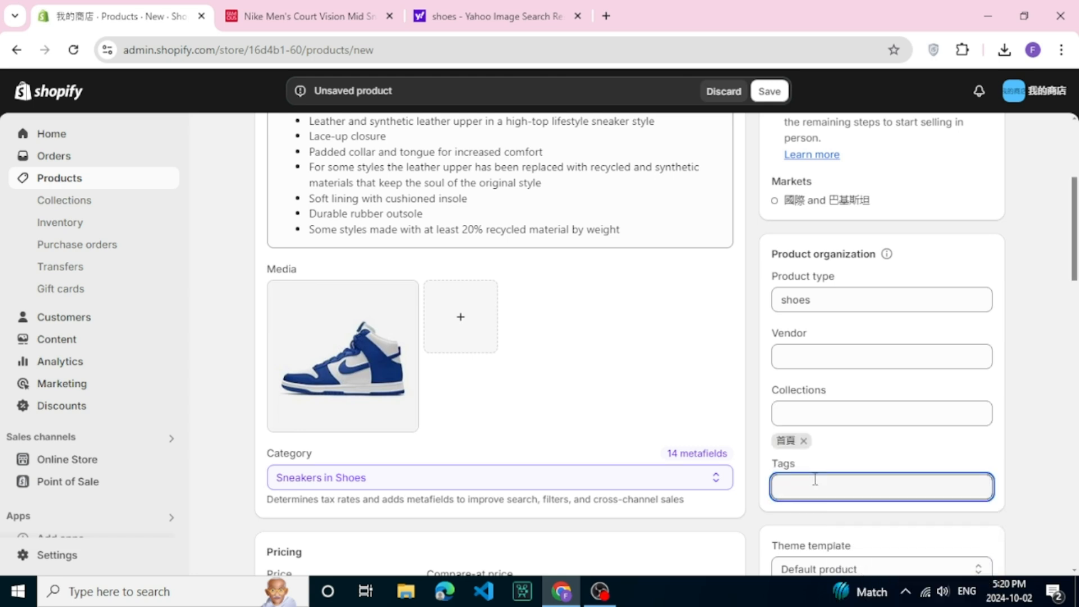
{"action": "type", "text": "sn"}
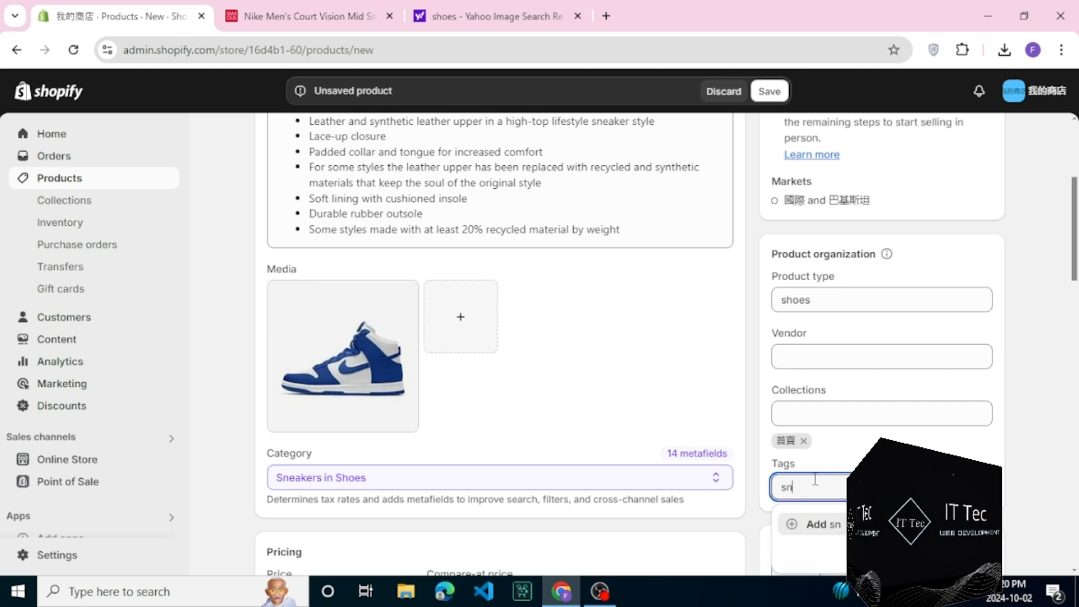
{"action": "type", "text": "iket"}
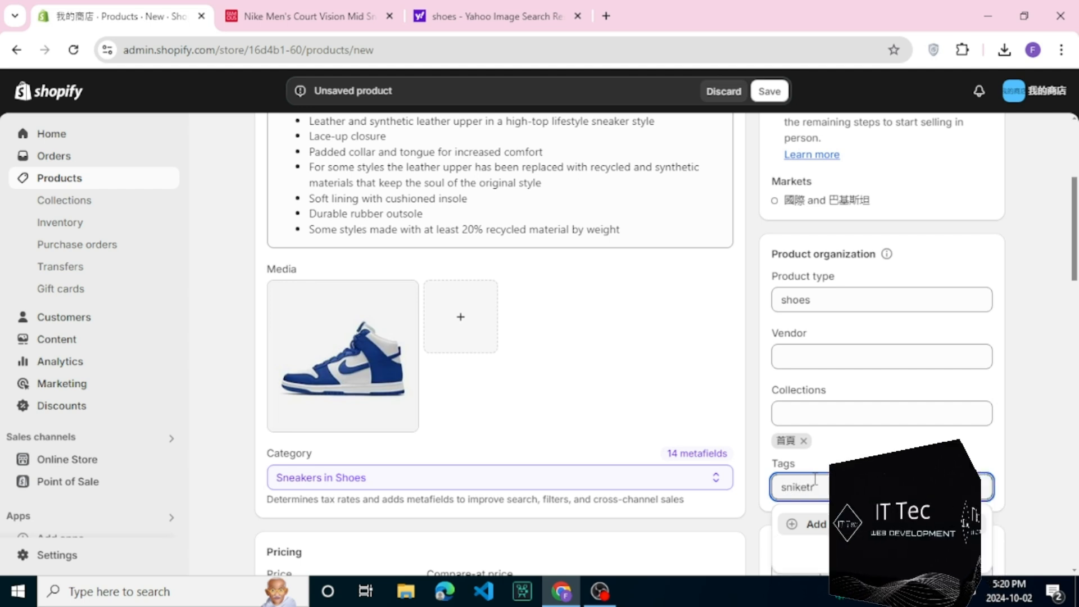
{"action": "key", "text": "BackSpace"}
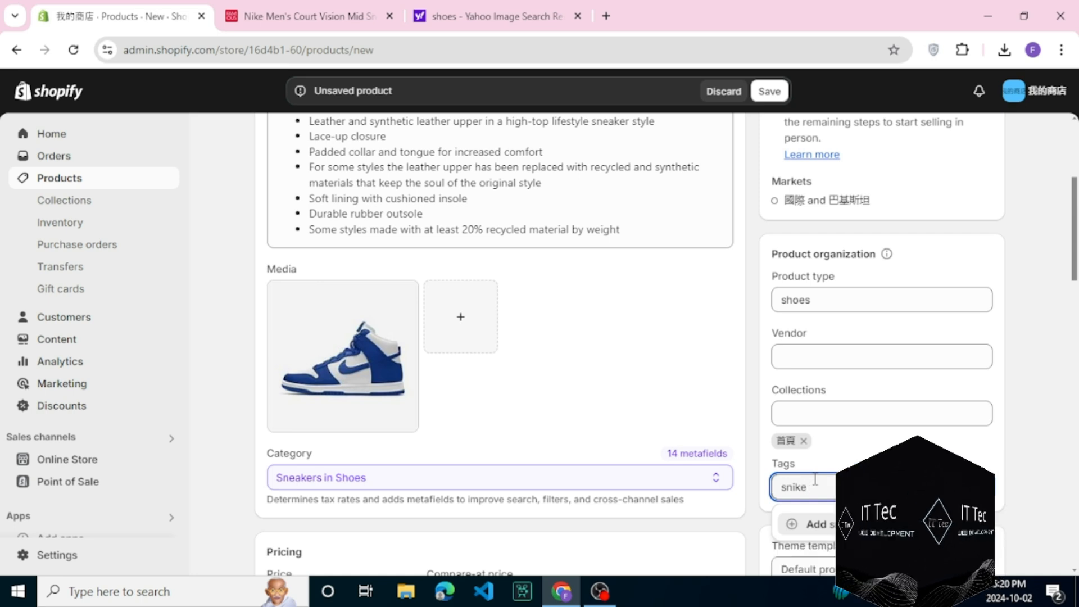
{"action": "left_click", "coordinate": [1077, 321]}
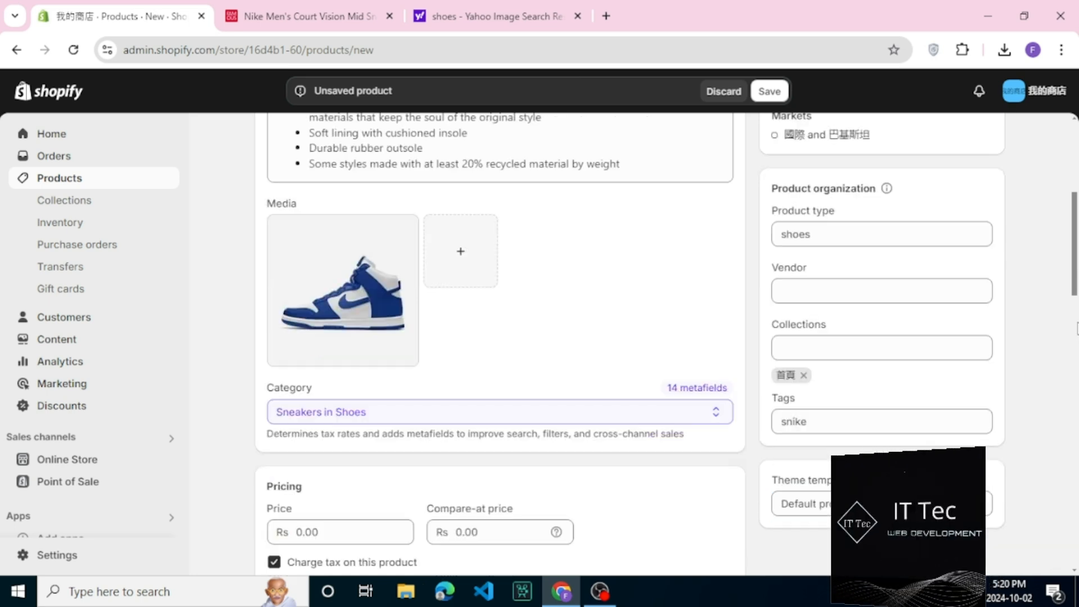
{"action": "scroll", "coordinate": [1016, 293], "scroll_direction": "up", "scroll_amount": 2}
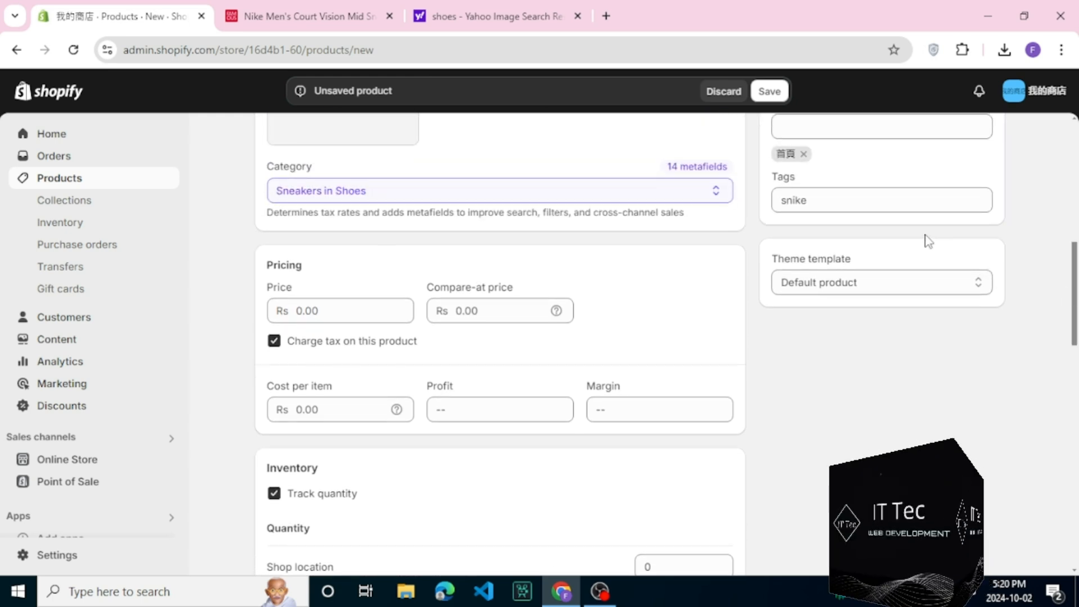
{"action": "left_click", "coordinate": [877, 201]}
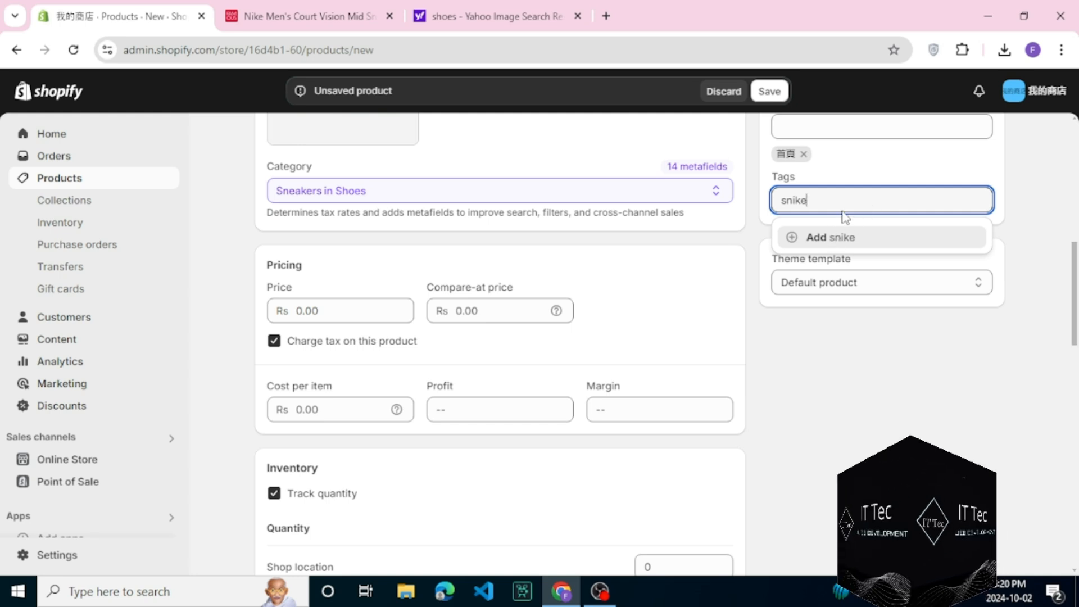
{"action": "type", "text": "r"}
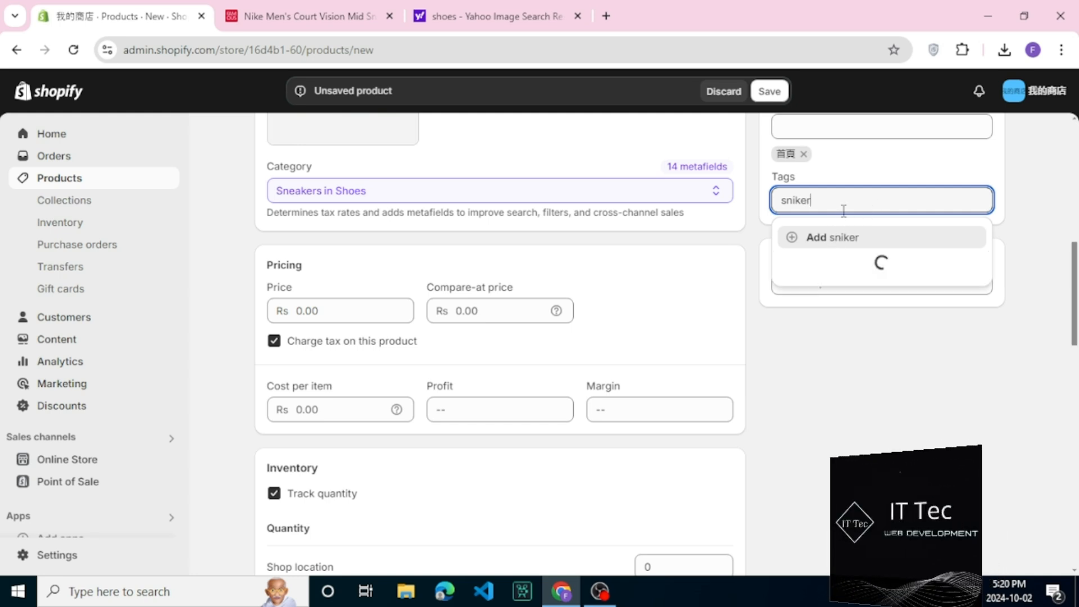
{"action": "left_click", "coordinate": [850, 247]}
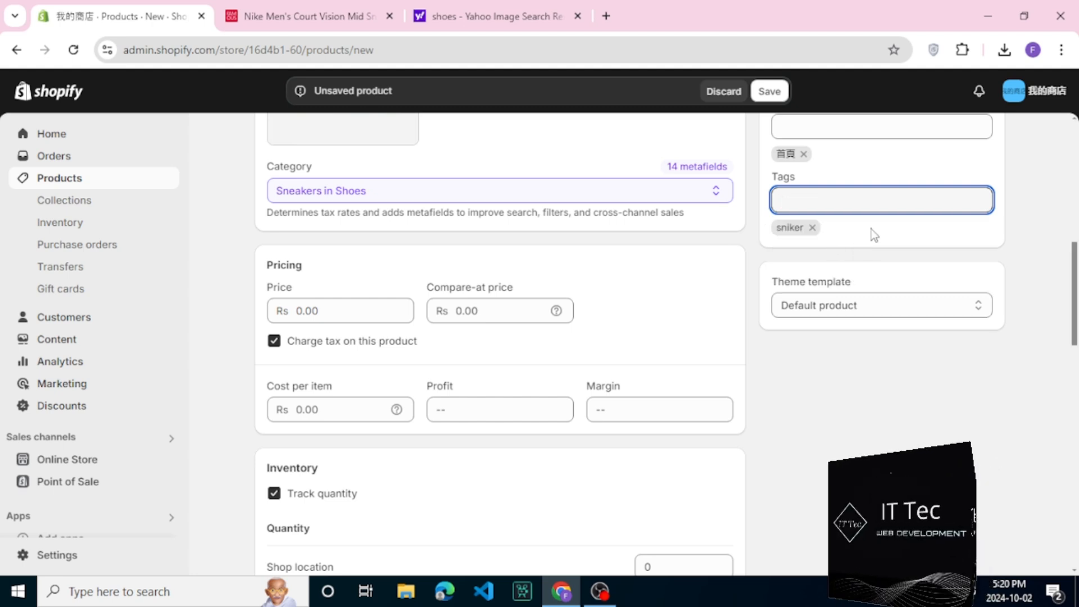
{"action": "type", "text": "shoes"}
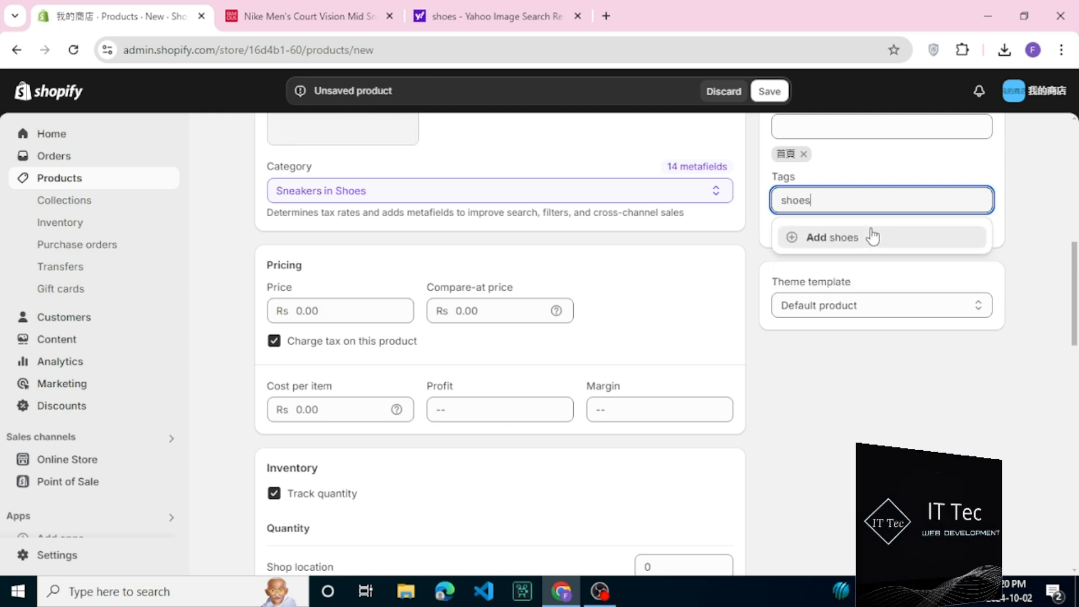
{"action": "left_click", "coordinate": [873, 237]}
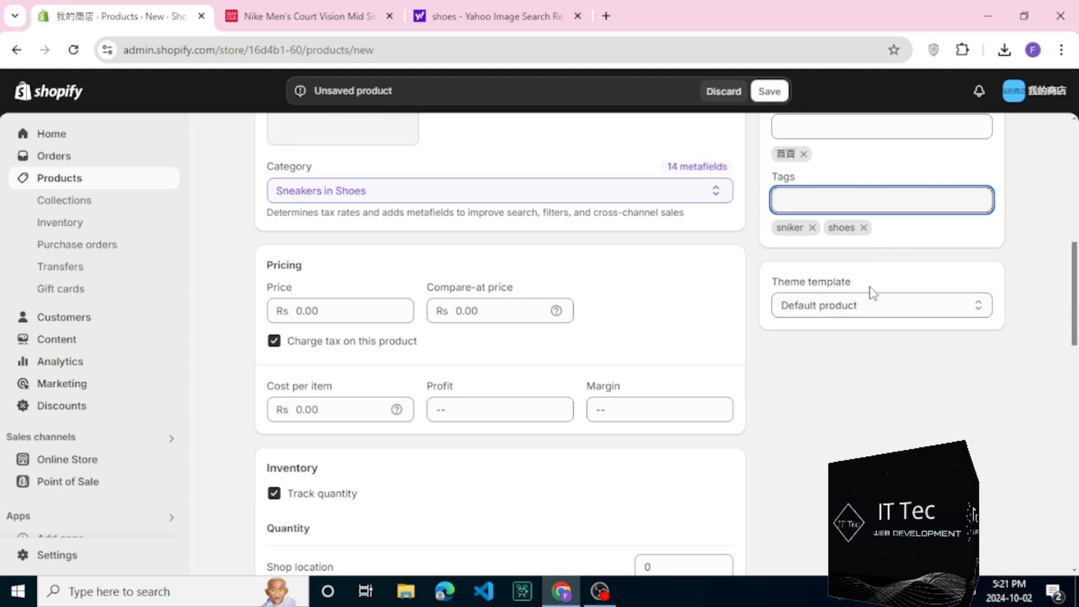
- Check the theme template choice and select Sneakers under Shoes as the product category
{"action": "left_click", "coordinate": [918, 309]}
{"action": "left_click", "coordinate": [916, 308]}
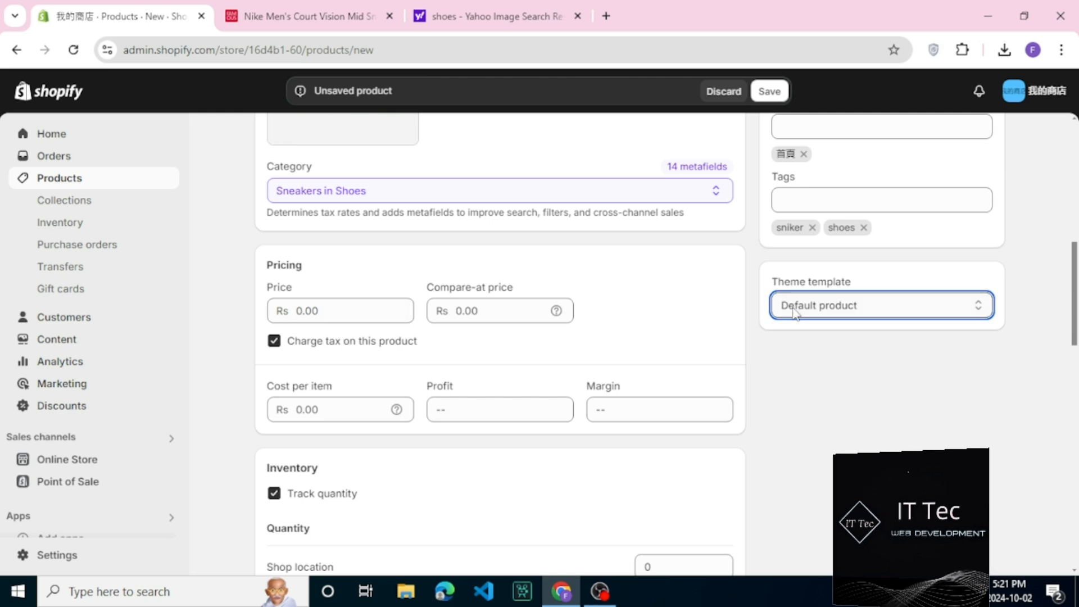
{"action": "scroll", "coordinate": [882, 305], "scroll_direction": "up", "scroll_amount": 1}
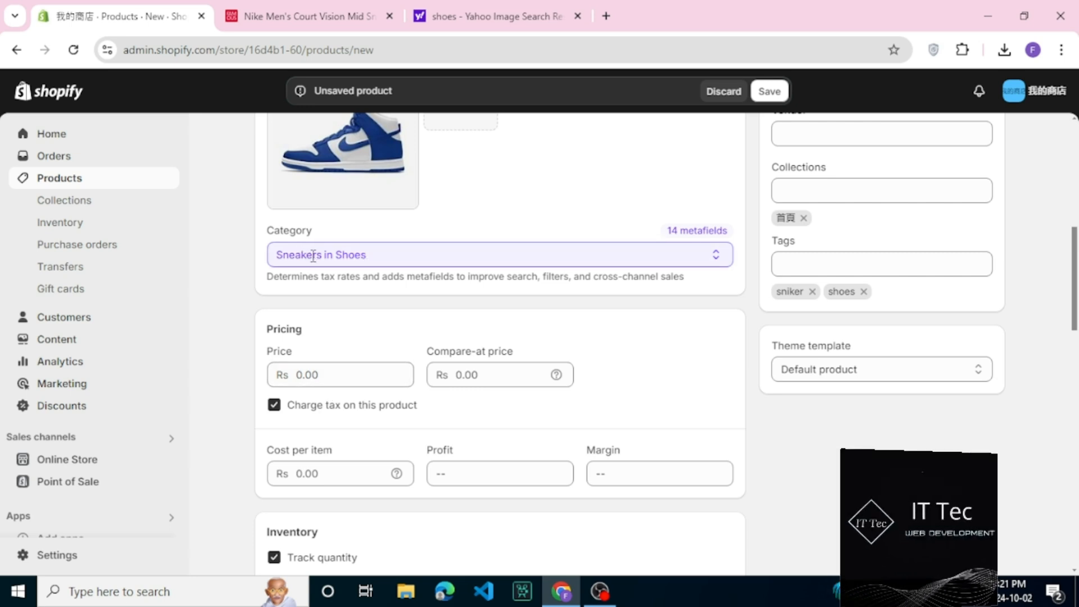
{"action": "left_click", "coordinate": [450, 260]}
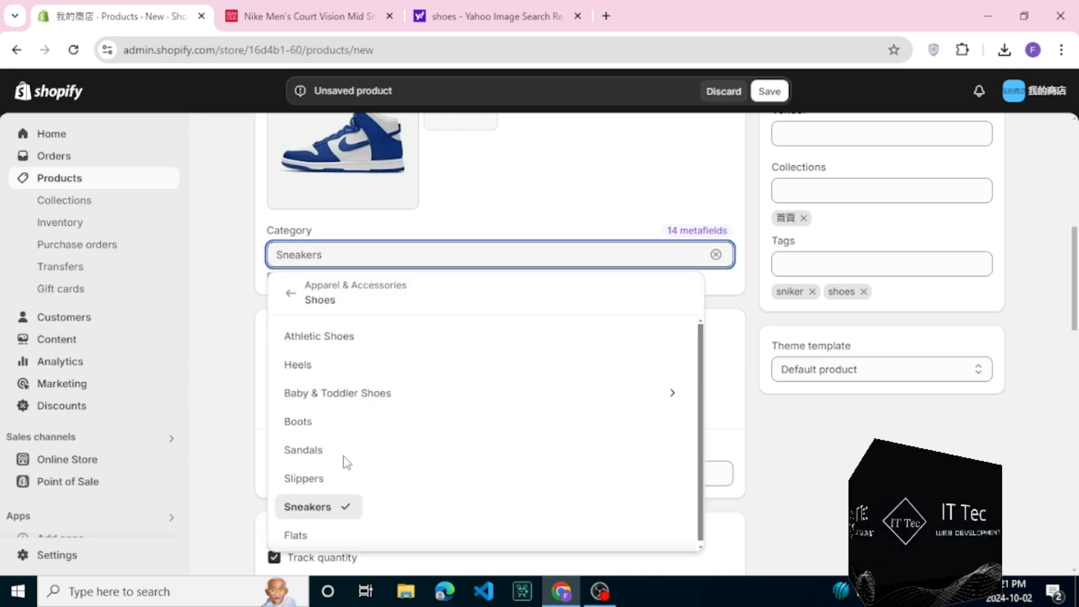
{"action": "left_click", "coordinate": [343, 508]}
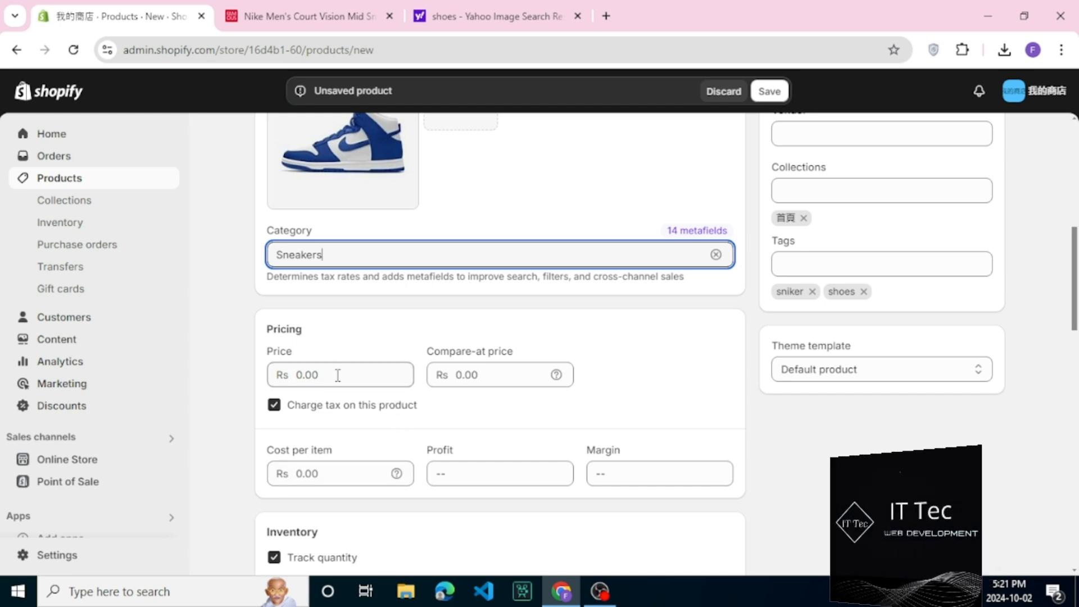
- Set the product's price to Rs 300 and its compare-at price to Rs 500
{"action": "left_click", "coordinate": [297, 376]}
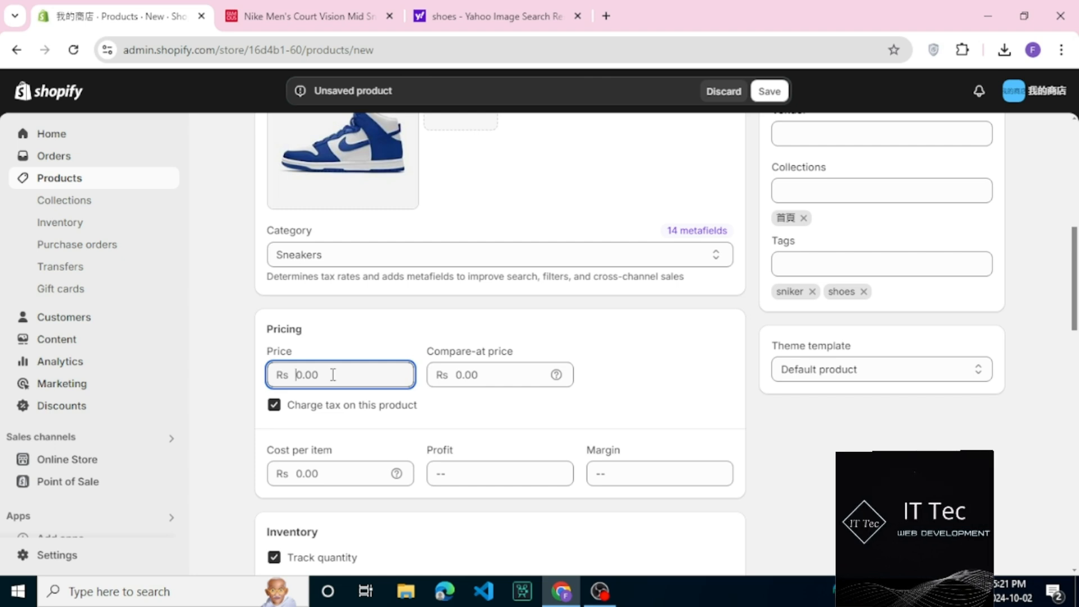
{"action": "type", "text": "300"}
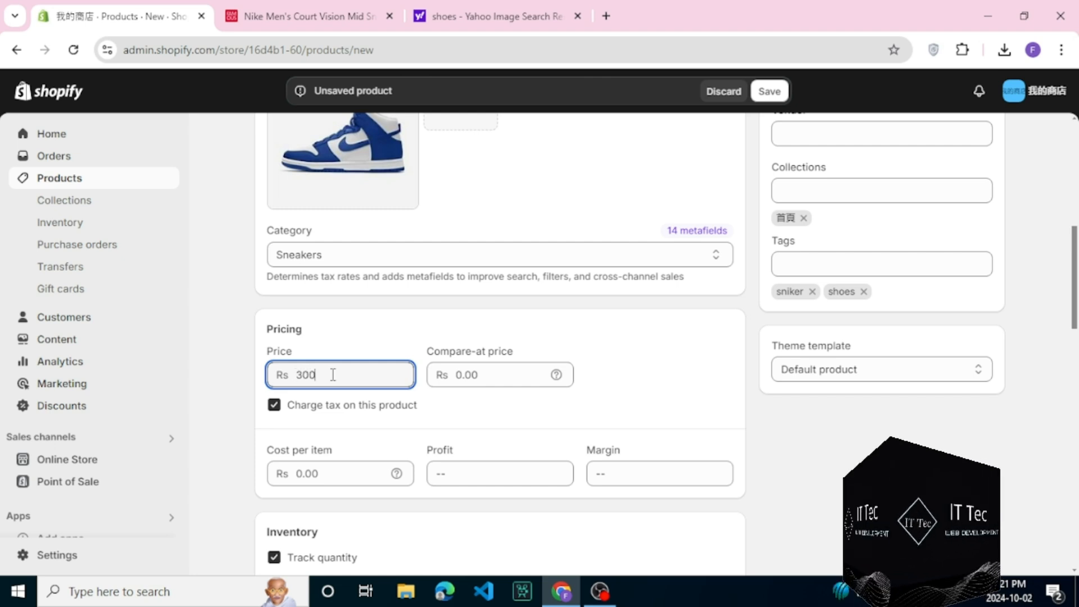
{"action": "left_click", "coordinate": [460, 377]}
{"action": "type", "text": "5"}
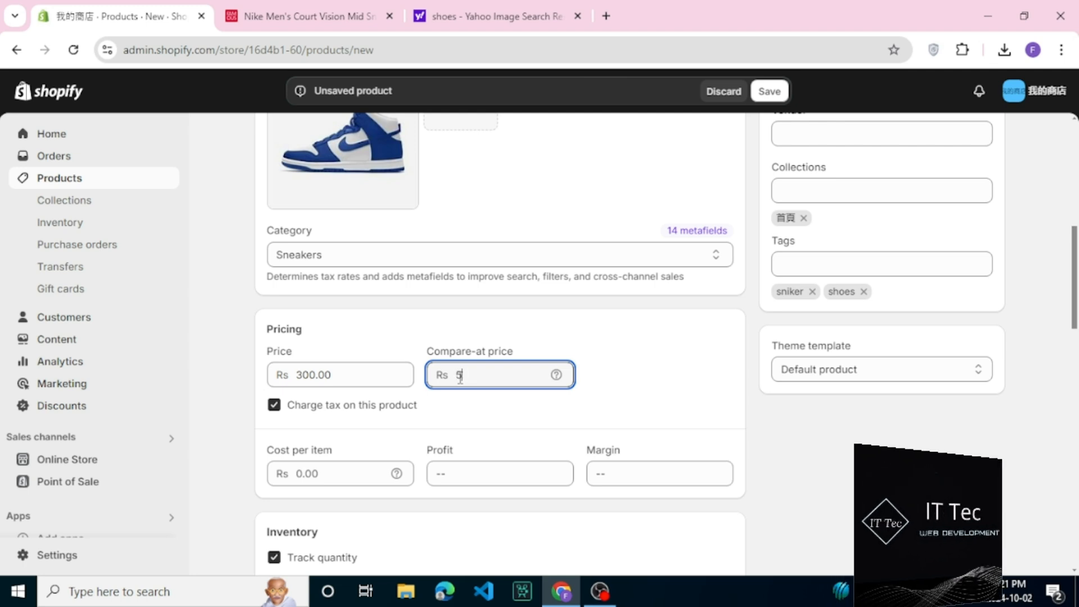
{"action": "type", "text": "00"}
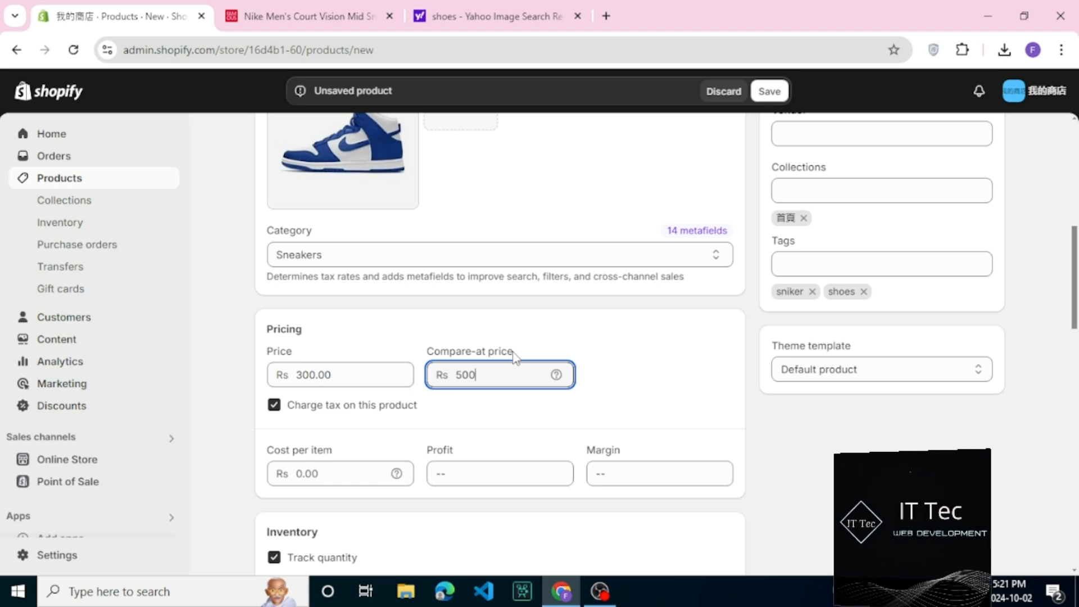
{"action": "left_click", "coordinate": [495, 357]}
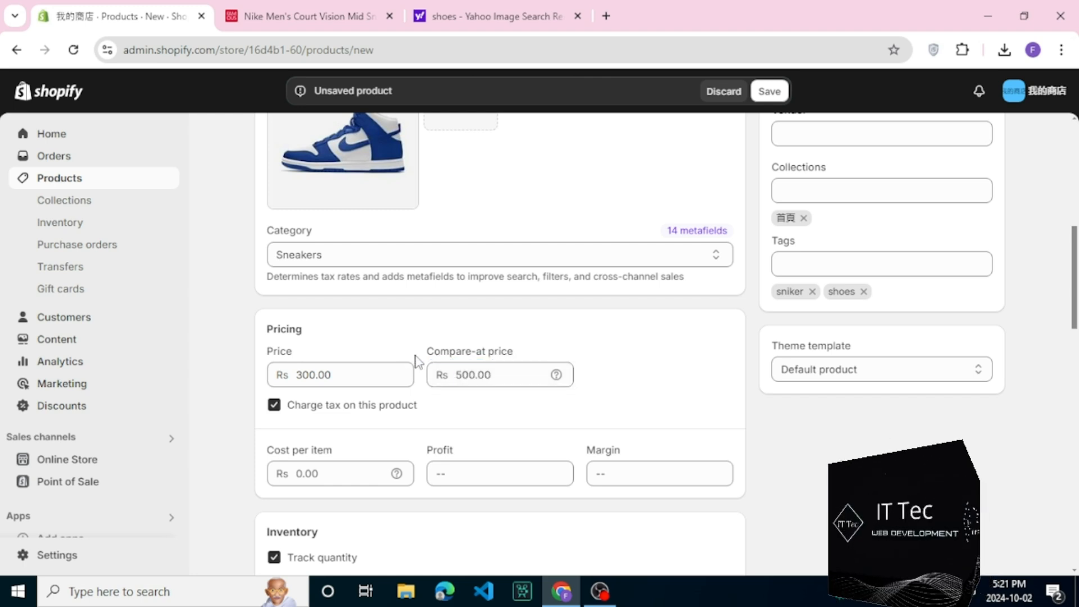
{"action": "left_click_drag", "start_coordinate": [425, 354], "coordinate": [530, 354]}
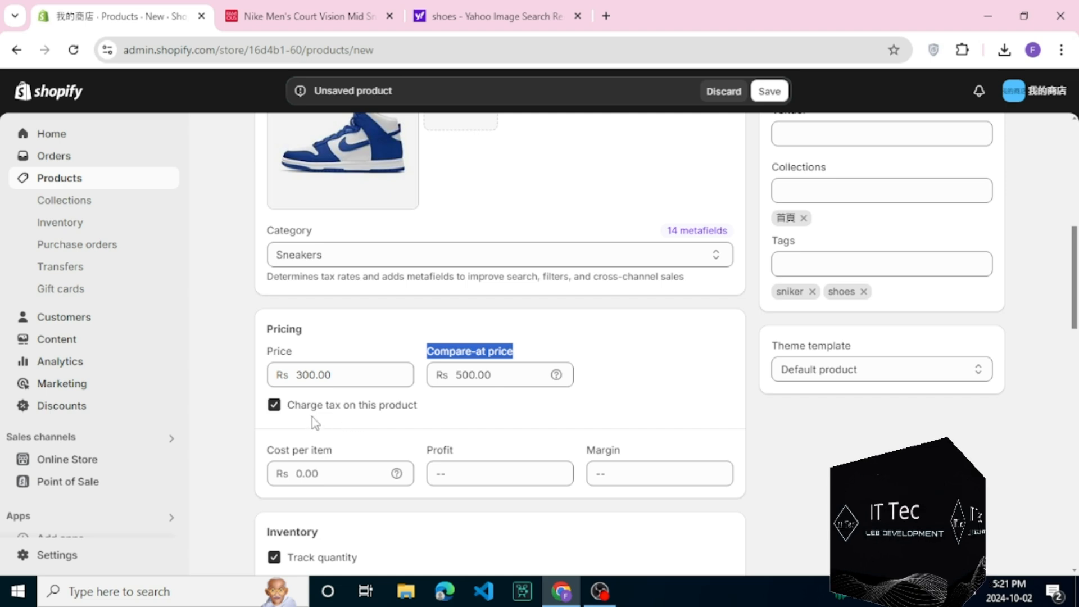
- Set the product's cost per item to Rs 150, with tax charging left enabled
{"action": "left_click", "coordinate": [274, 407]}
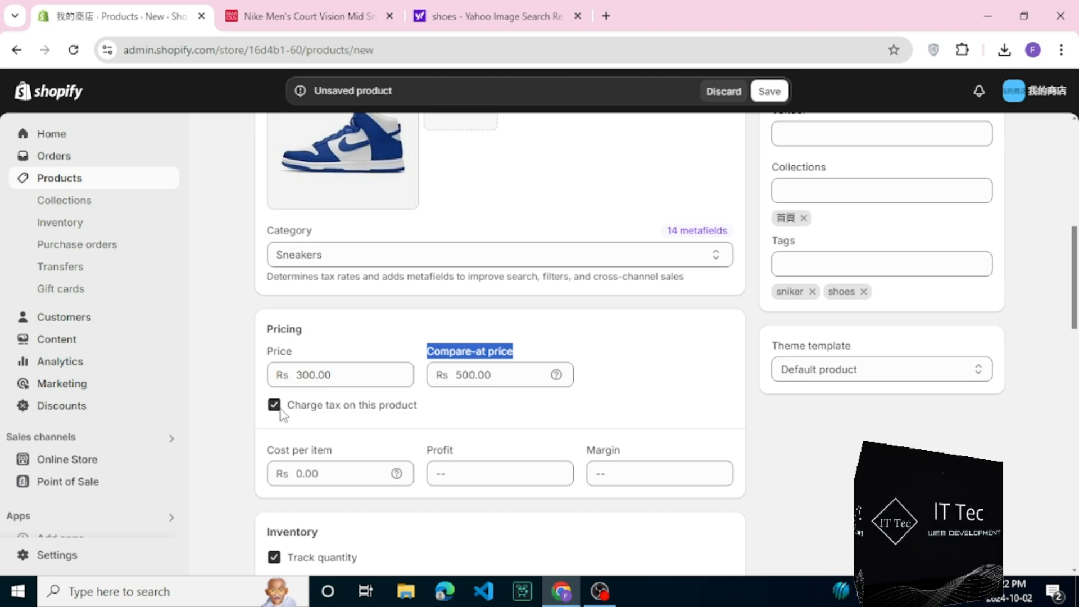
{"action": "left_click", "coordinate": [302, 473]}
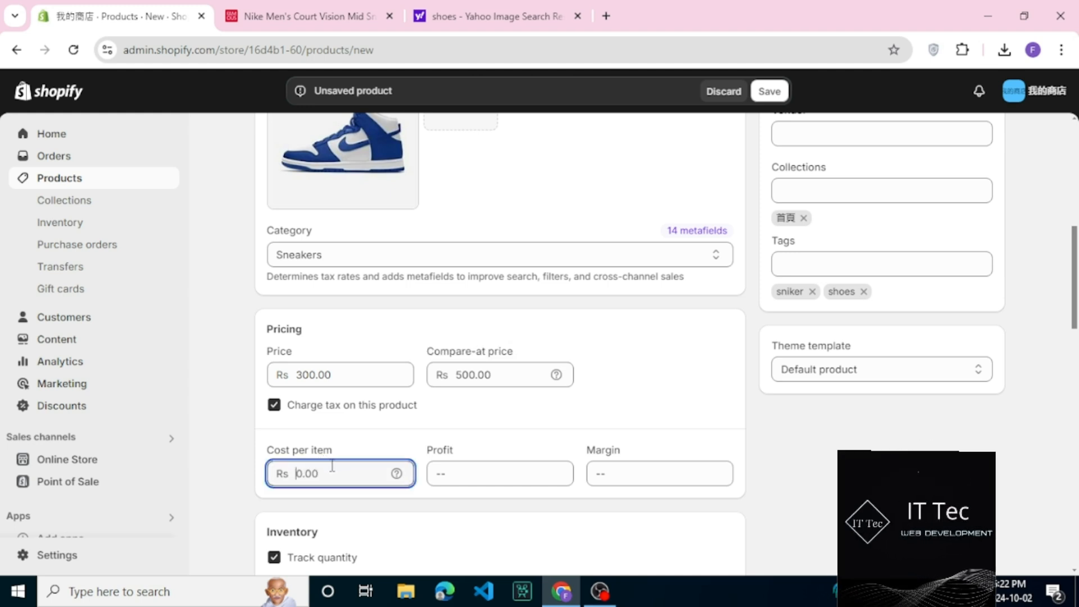
{"action": "type", "text": "150"}
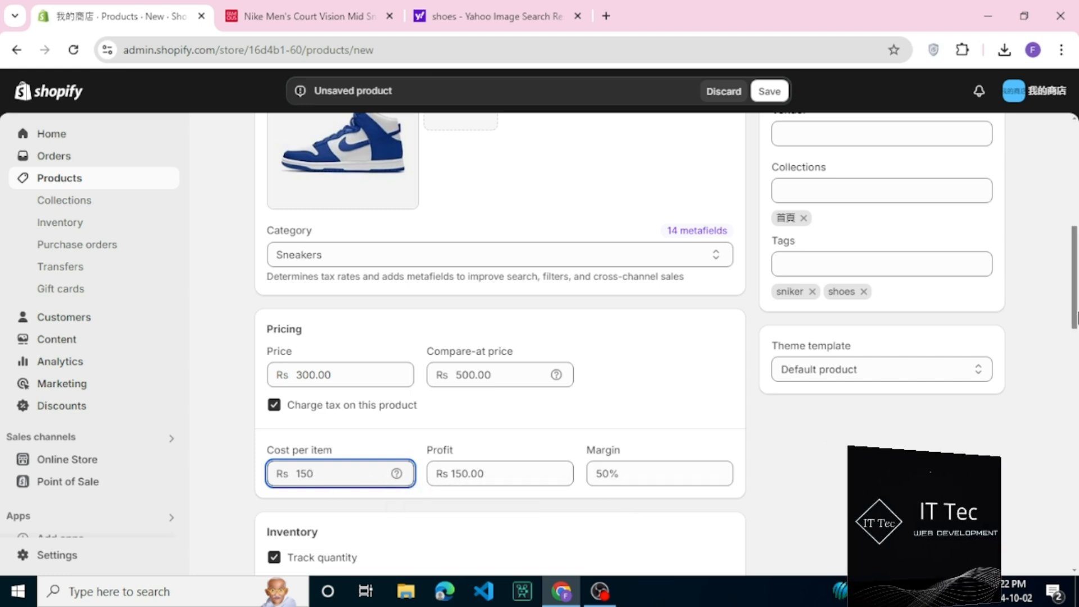
- Set the inventory quantity at the shop location to 20 and allow selling to continue when out of stock
{"action": "left_click_drag", "start_coordinate": [1077, 325], "coordinate": [1078, 380]}
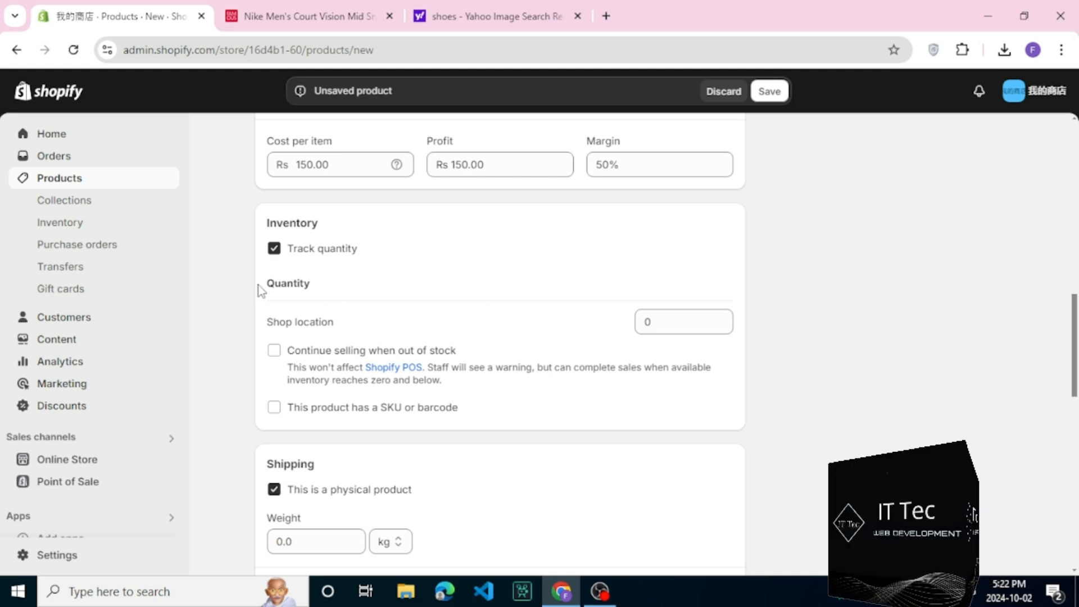
{"action": "double_click", "coordinate": [646, 323]}
{"action": "type", "text": "2"}
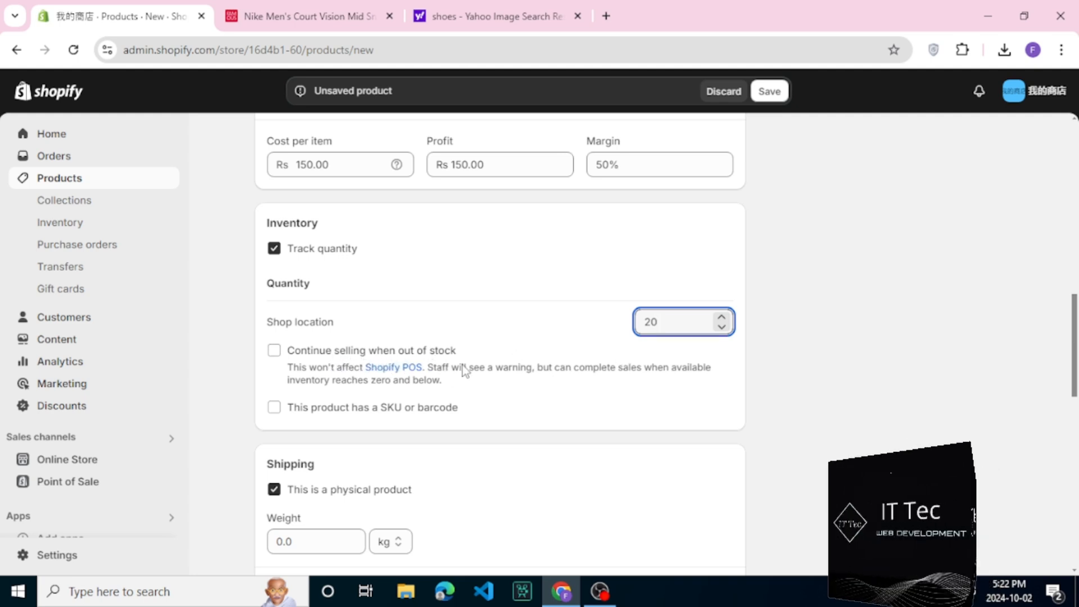
{"action": "left_click", "coordinate": [272, 353]}
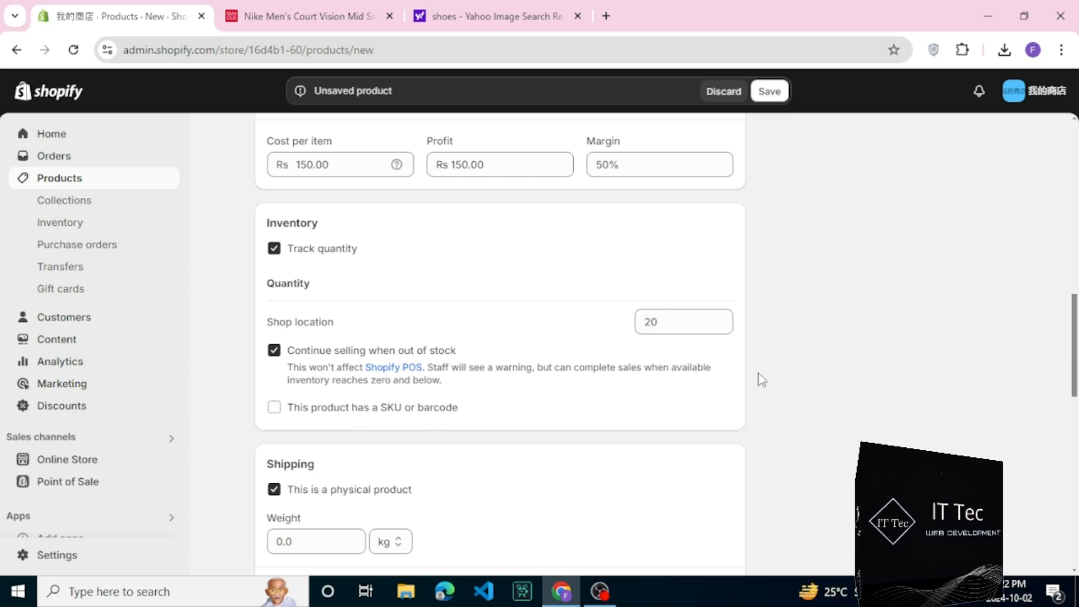
- Review the weight units available in the product's shipping settings
{"action": "scroll", "coordinate": [1028, 357], "scroll_direction": "down", "scroll_amount": 2}
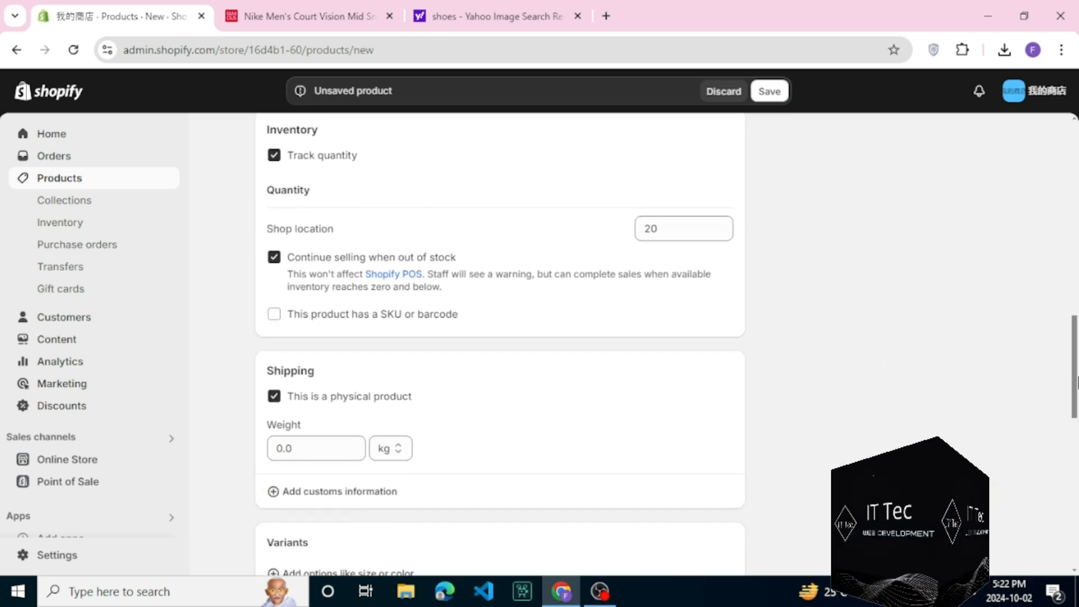
{"action": "scroll", "coordinate": [914, 367], "scroll_direction": "down", "scroll_amount": 3}
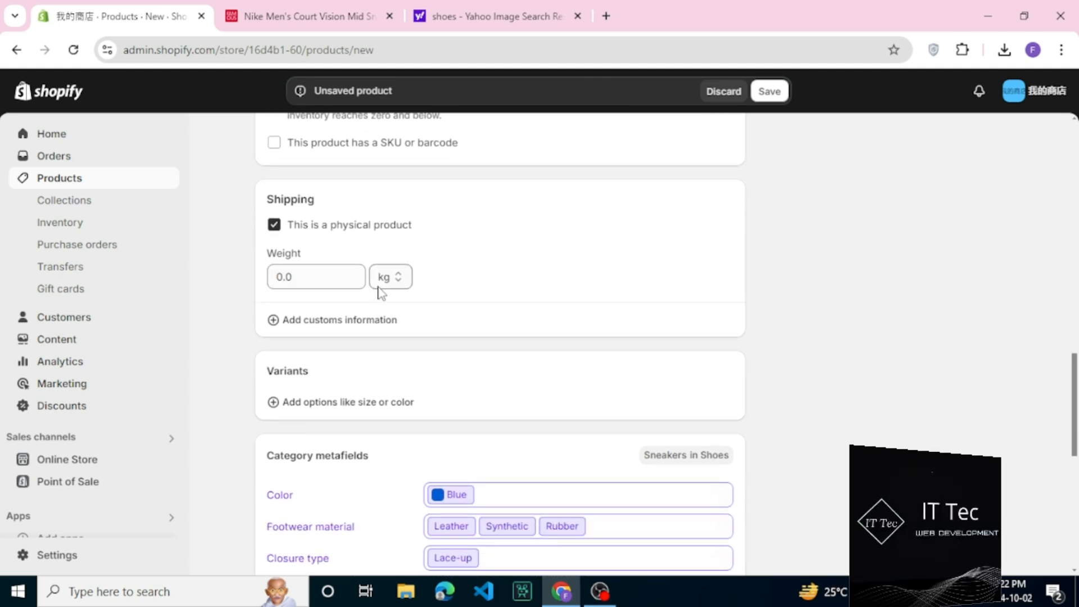
{"action": "left_click", "coordinate": [397, 281]}
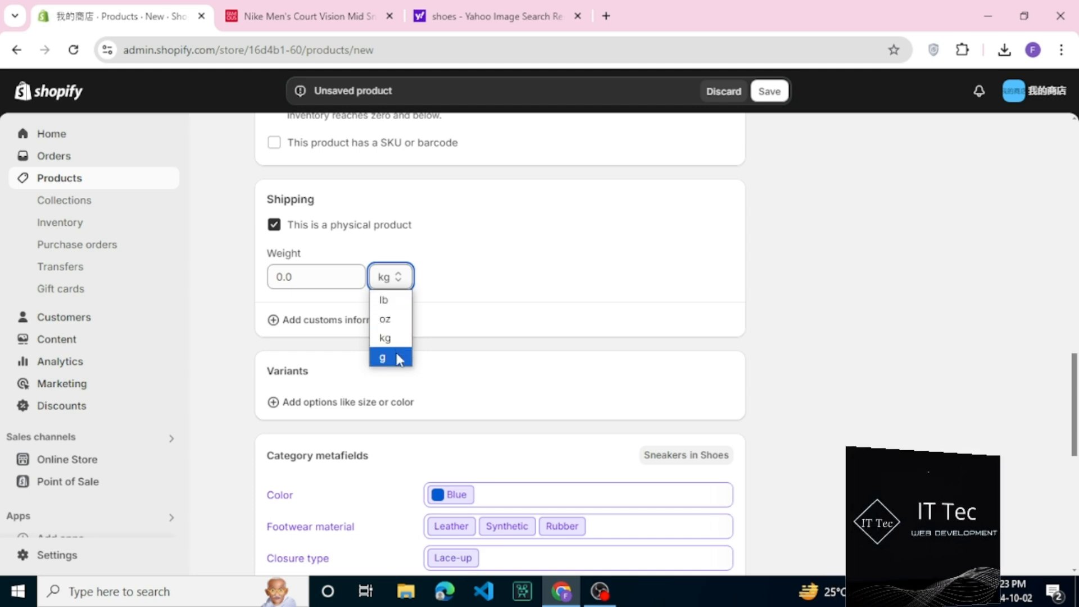
{"action": "left_click", "coordinate": [419, 345]}
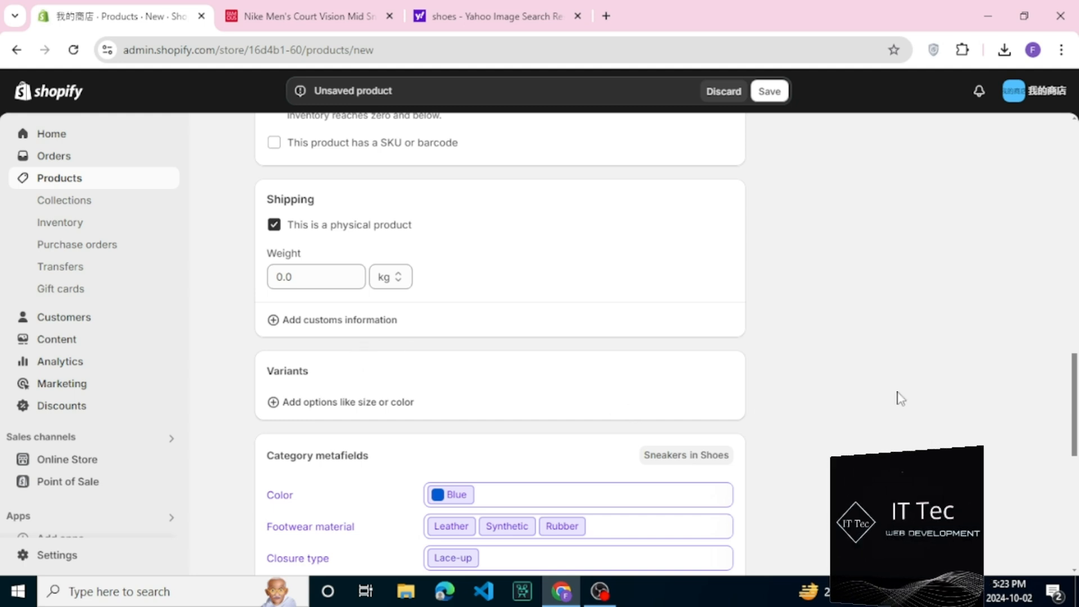
- Add Black to the Color entries in the product's category metafields
{"action": "scroll", "coordinate": [501, 343], "scroll_direction": "down", "scroll_amount": 3}
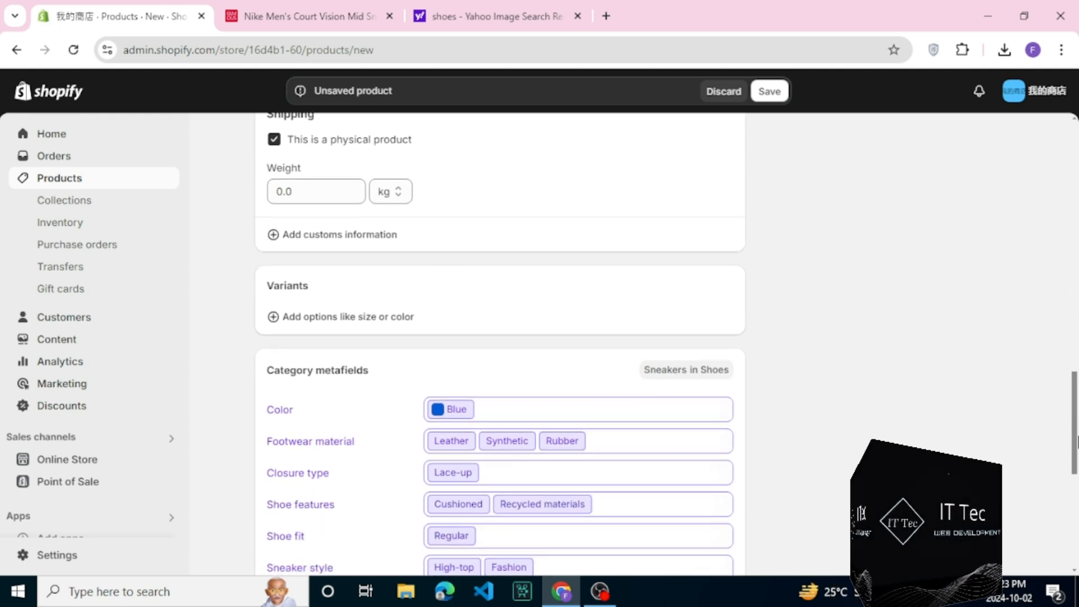
{"action": "scroll", "coordinate": [500, 343], "scroll_direction": "down", "scroll_amount": 1}
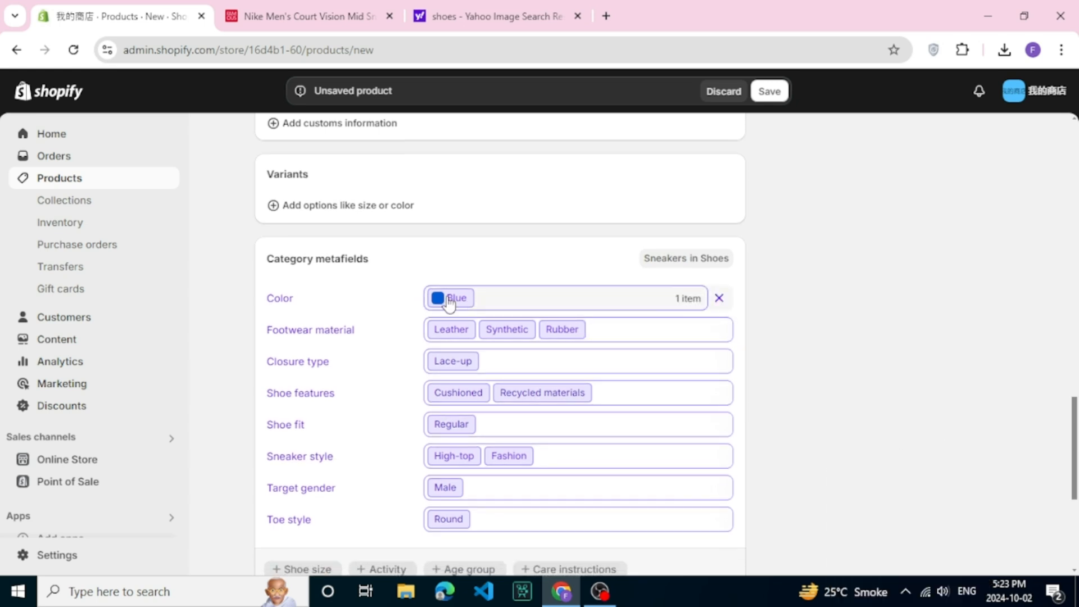
{"action": "left_click", "coordinate": [535, 303]}
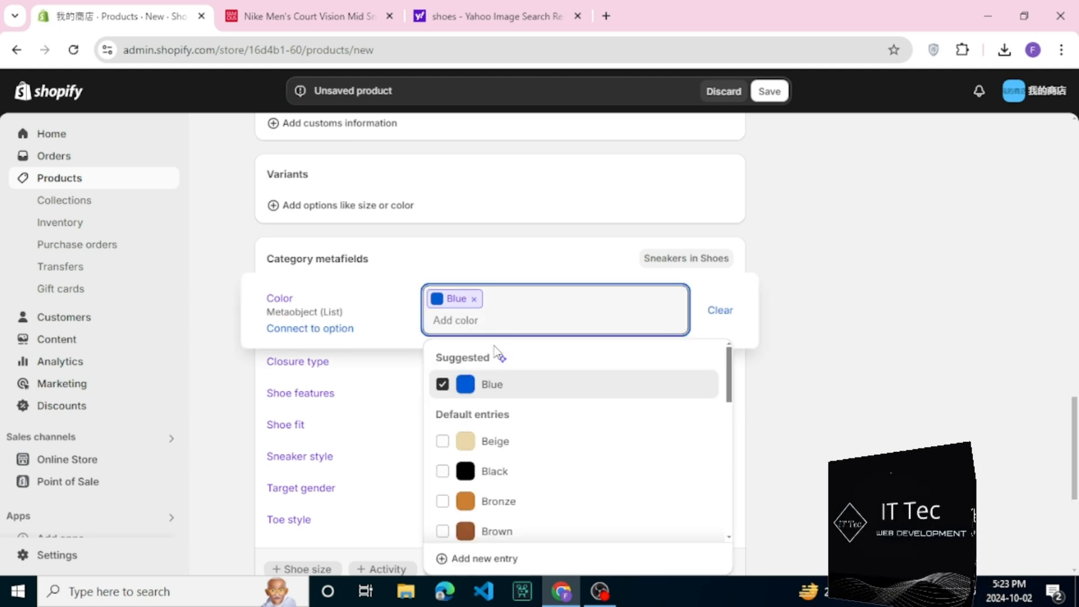
{"action": "left_click", "coordinate": [490, 470]}
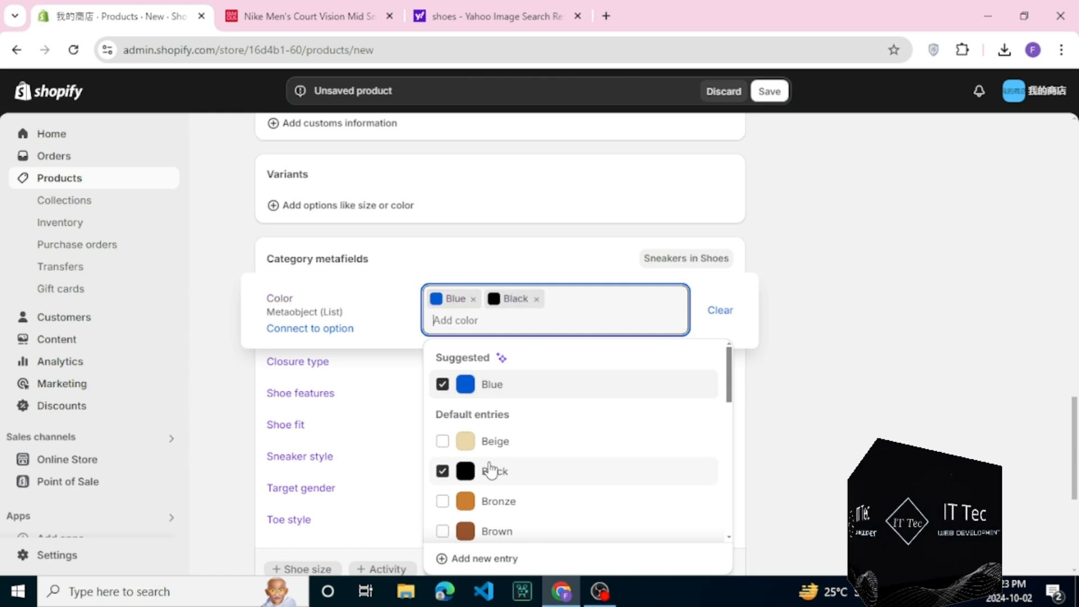
- Add Bronze and Brown to the Color category metafield and Female to the Target gender metafield
{"action": "left_click", "coordinate": [496, 531]}
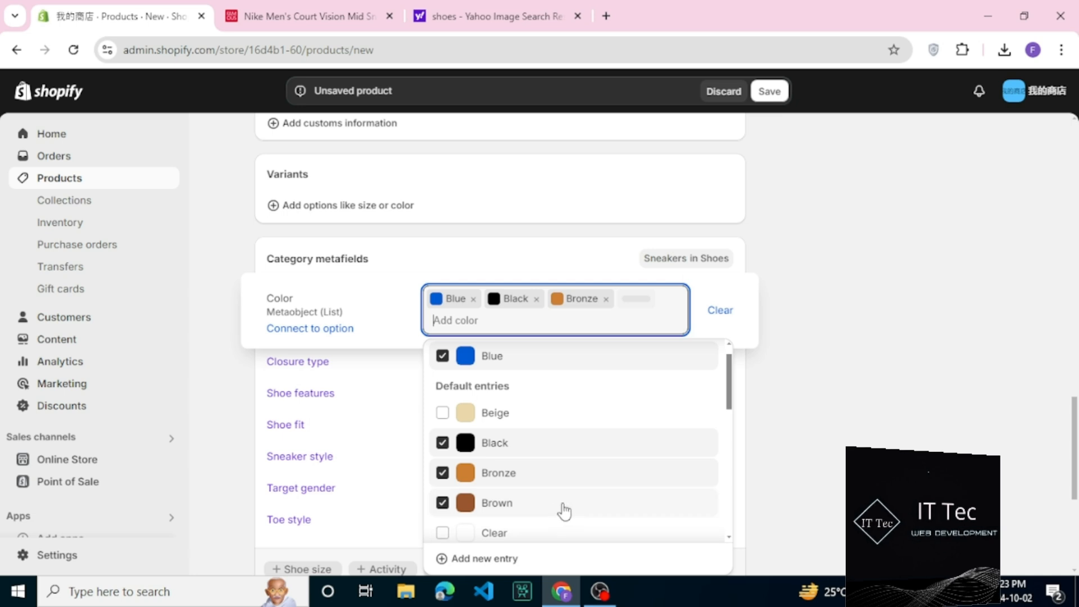
{"action": "left_click", "coordinate": [742, 346]}
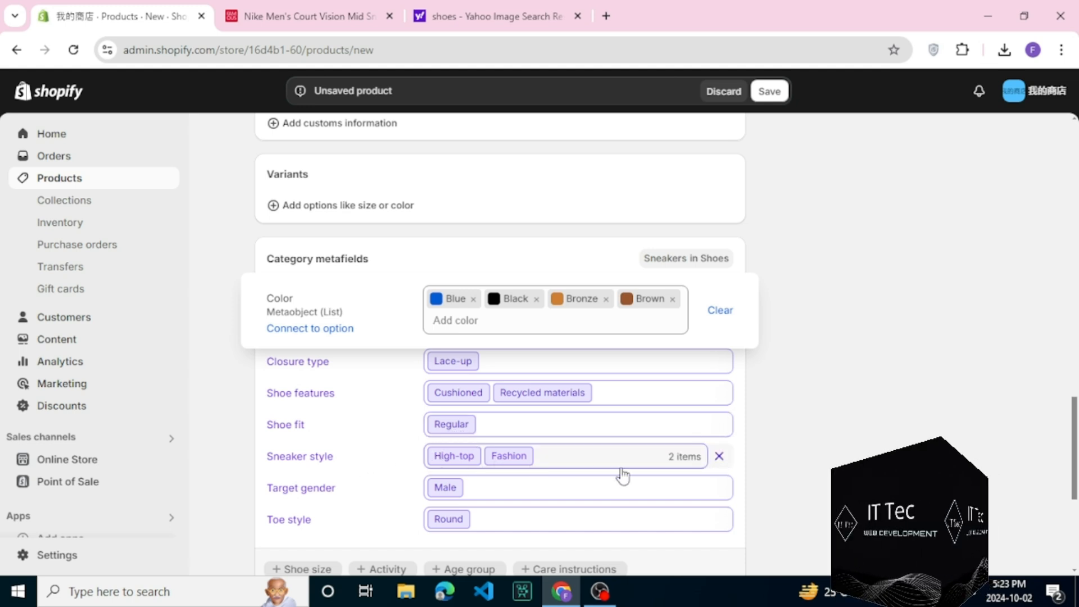
{"action": "left_click", "coordinate": [559, 496]}
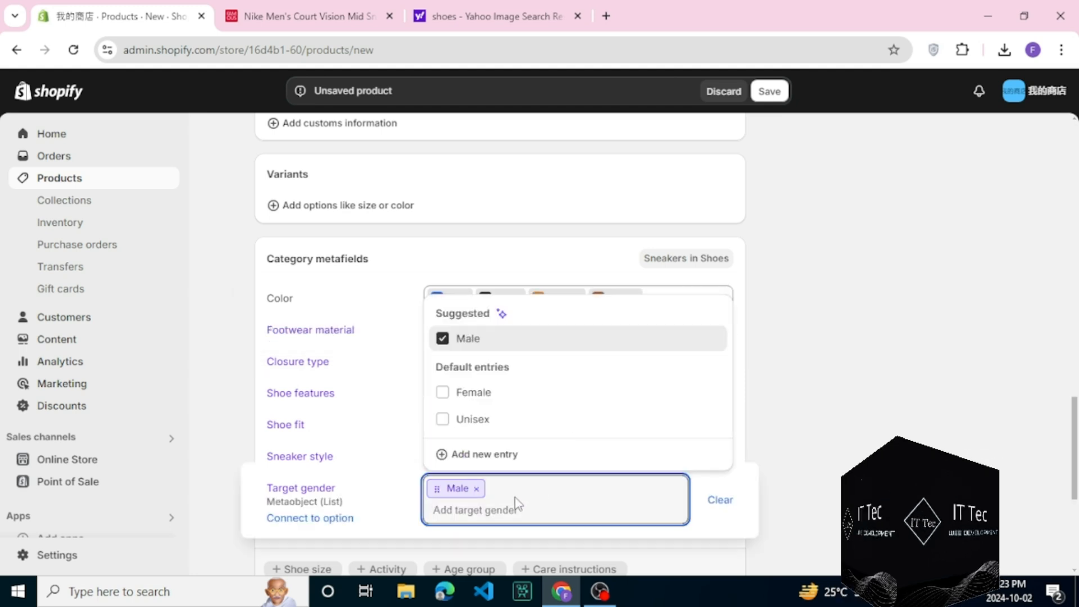
{"action": "type", "text": "f"}
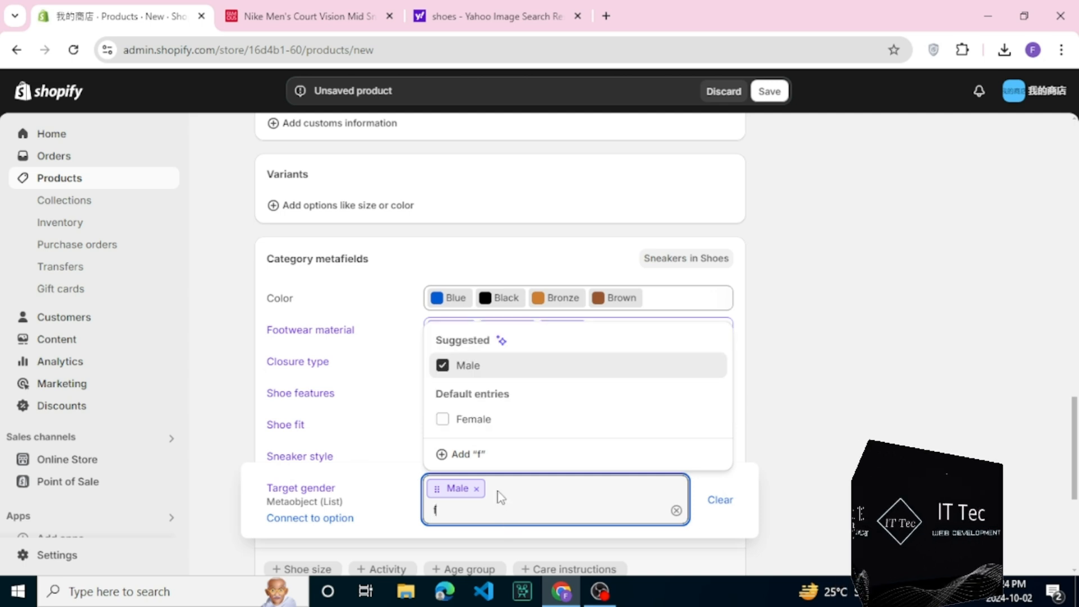
{"action": "left_click", "coordinate": [444, 420]}
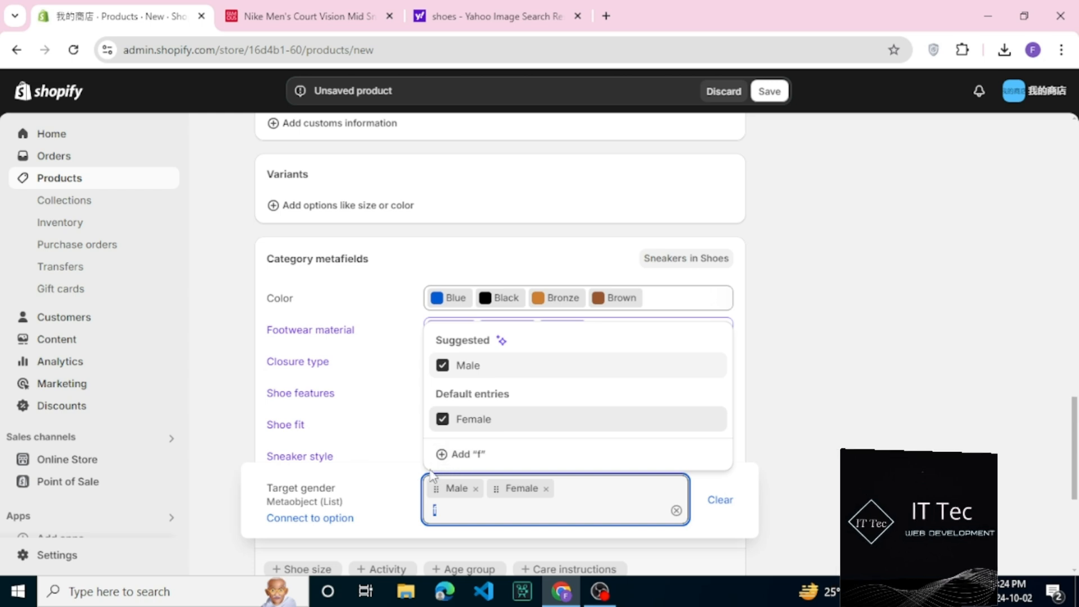
{"action": "left_click", "coordinate": [414, 484]}
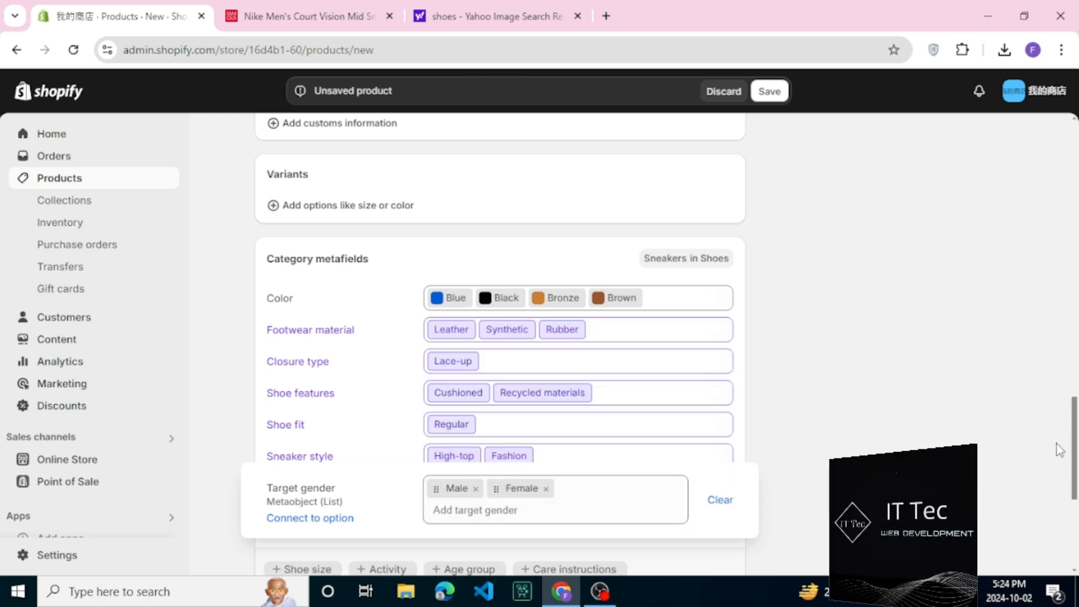
- Review the whole product form, from title and description through pricing, inventory and category metafields to the search engine listing
{"action": "scroll", "coordinate": [501, 337], "scroll_direction": "down", "scroll_amount": 3}
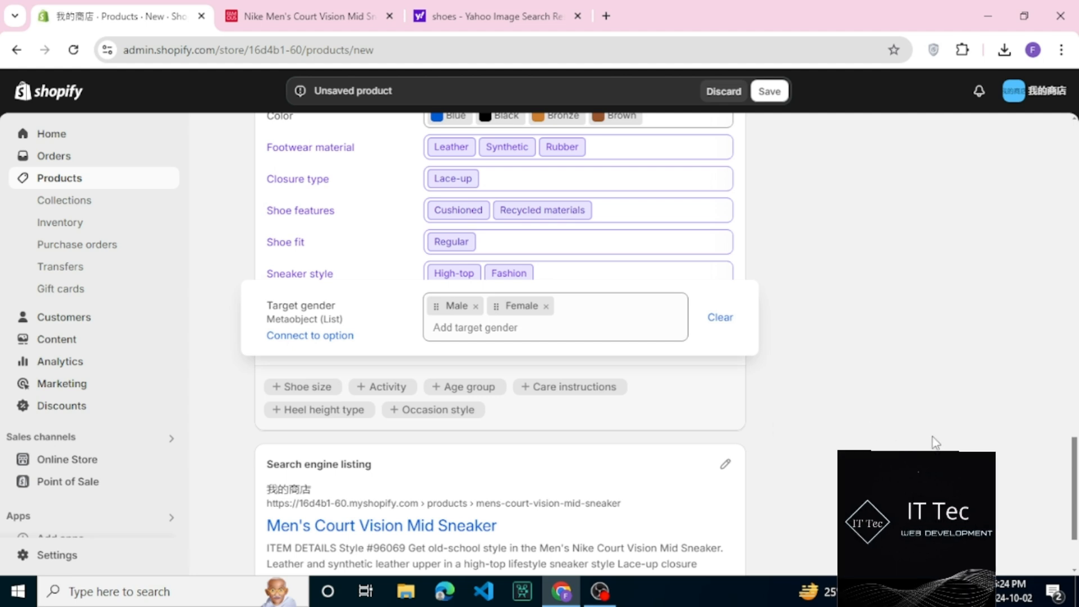
{"action": "scroll", "coordinate": [500, 337], "scroll_direction": "down", "scroll_amount": 2}
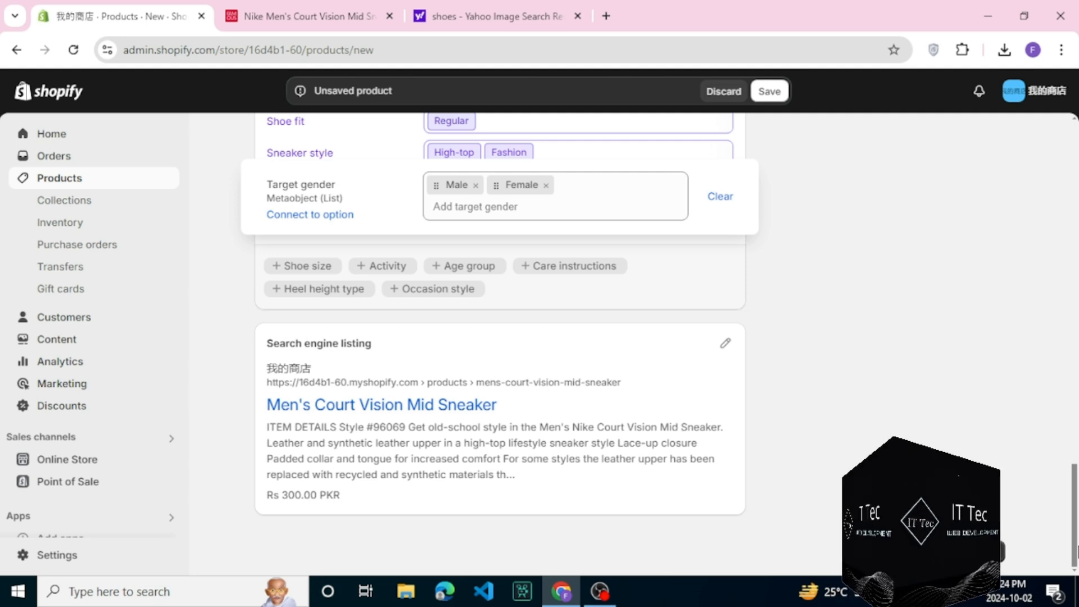
{"action": "scroll", "coordinate": [500, 337], "scroll_direction": "up", "scroll_amount": 6}
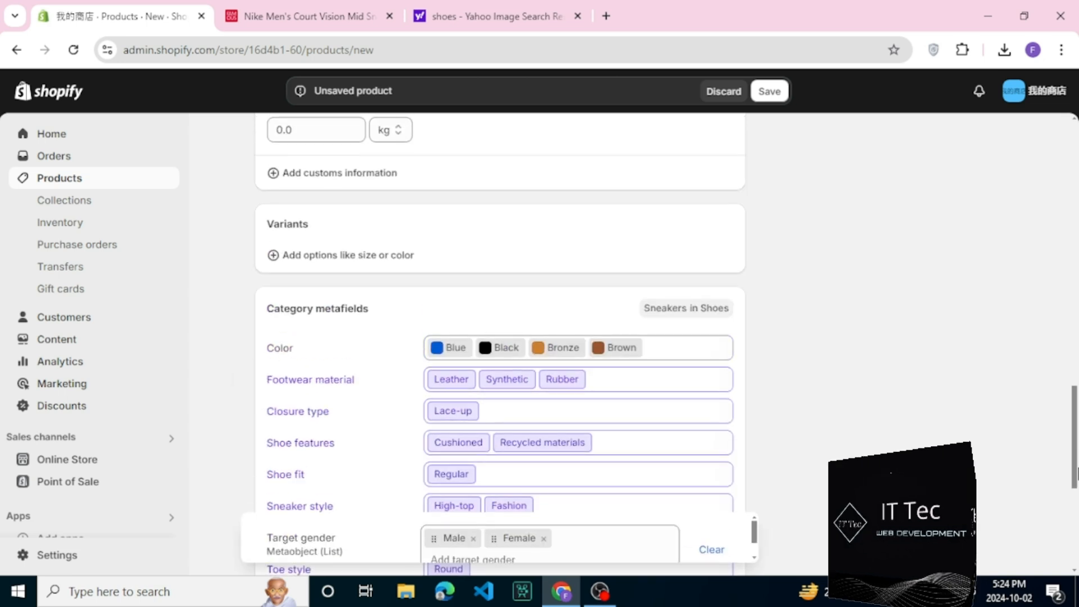
{"action": "scroll", "coordinate": [500, 337], "scroll_direction": "up", "scroll_amount": 2}
{"action": "scroll", "coordinate": [500, 337], "scroll_direction": "up", "scroll_amount": 7}
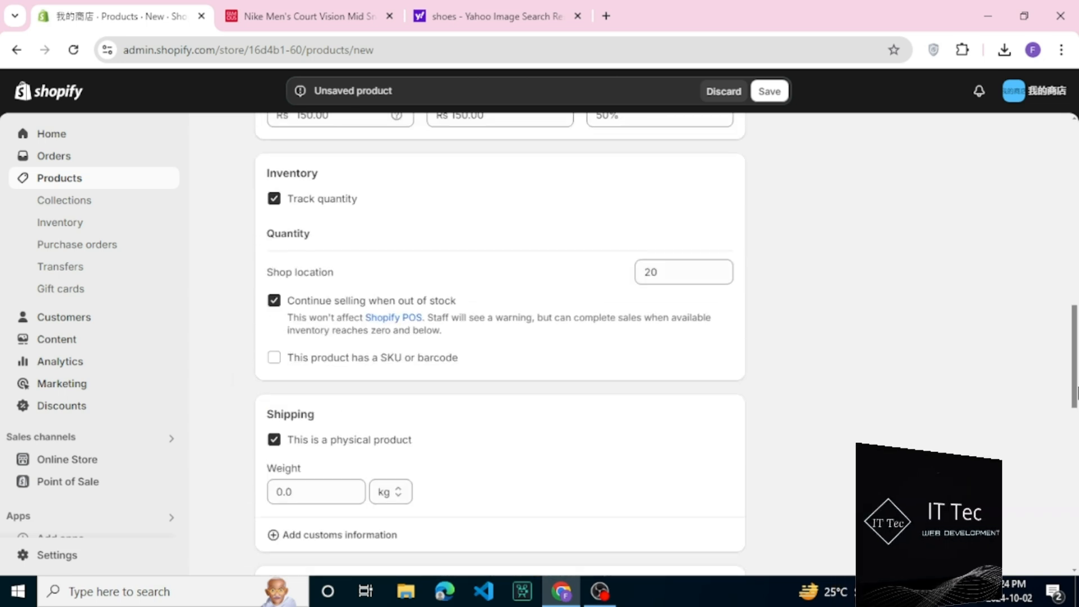
{"action": "scroll", "coordinate": [500, 337], "scroll_direction": "up", "scroll_amount": 8}
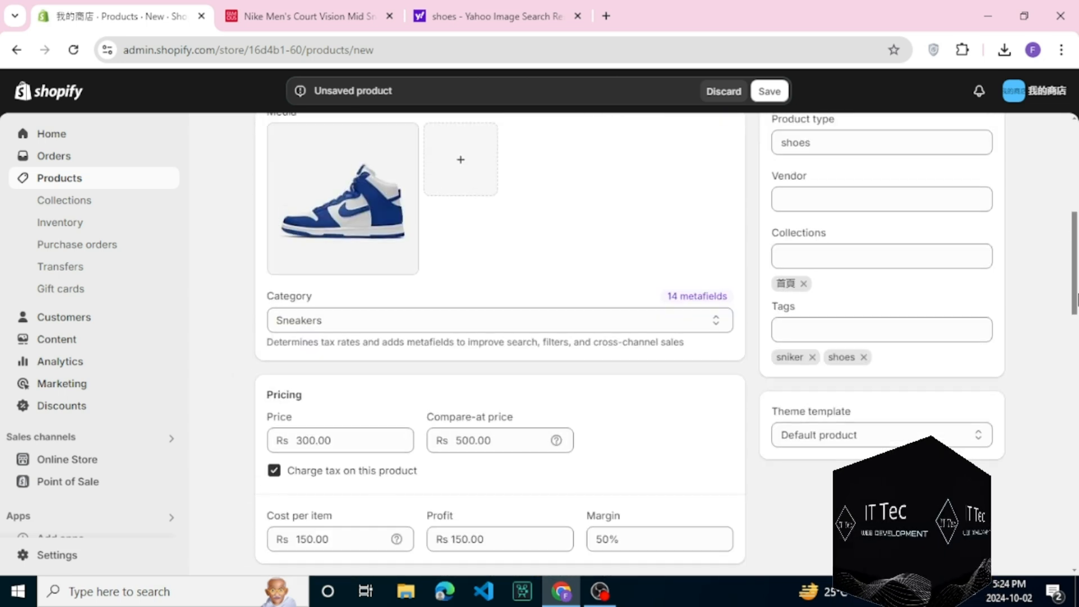
{"action": "scroll", "coordinate": [500, 338], "scroll_direction": "up", "scroll_amount": 5}
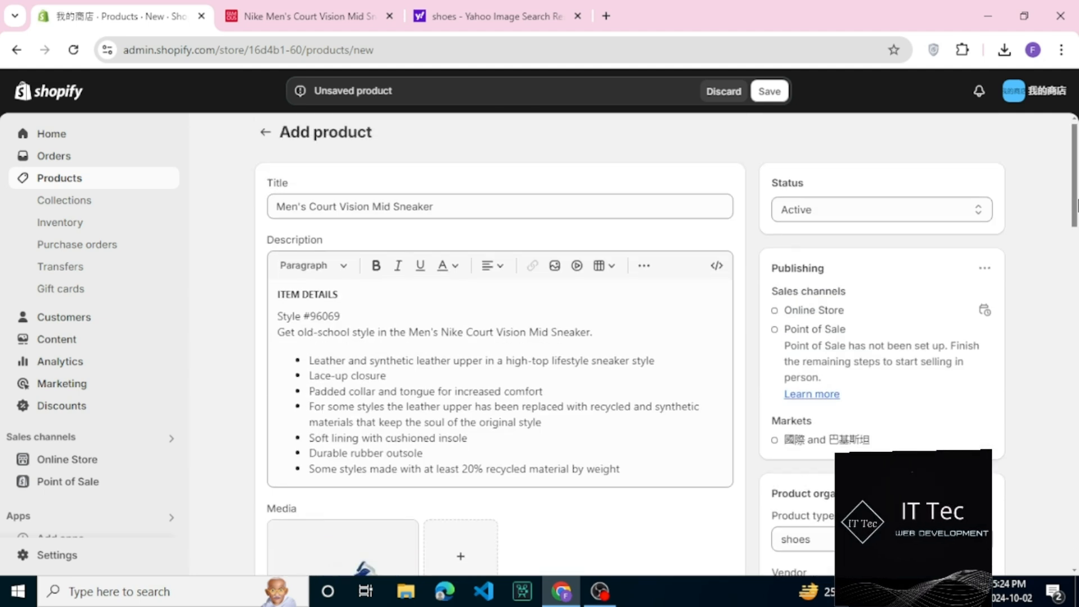
{"action": "scroll", "coordinate": [500, 338], "scroll_direction": "down", "scroll_amount": 3}
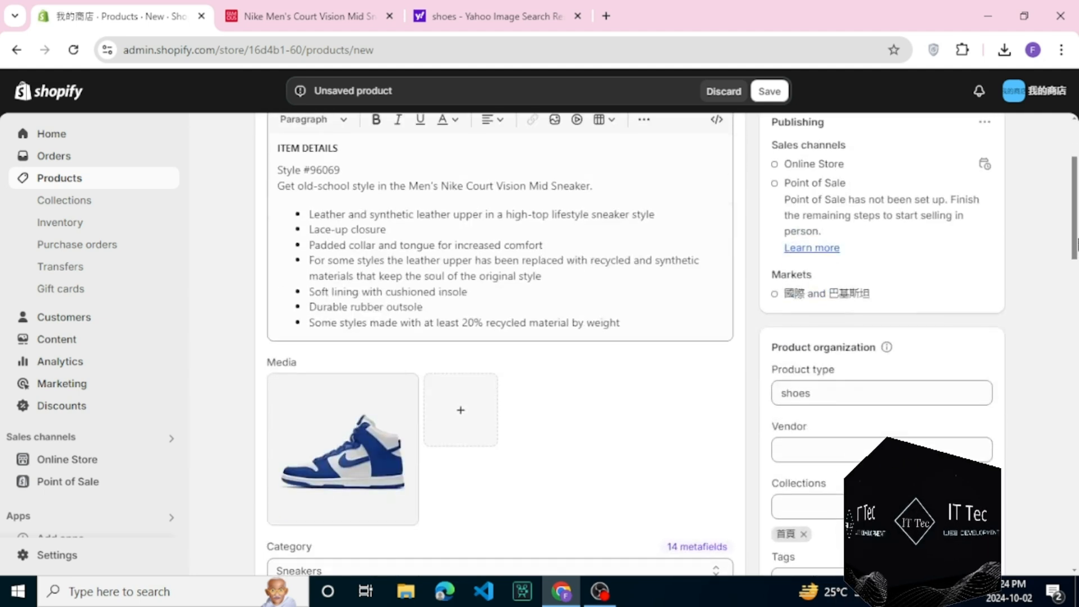
{"action": "scroll", "coordinate": [500, 337], "scroll_direction": "up", "scroll_amount": 2}
{"action": "scroll", "coordinate": [500, 338], "scroll_direction": "up", "scroll_amount": 1}
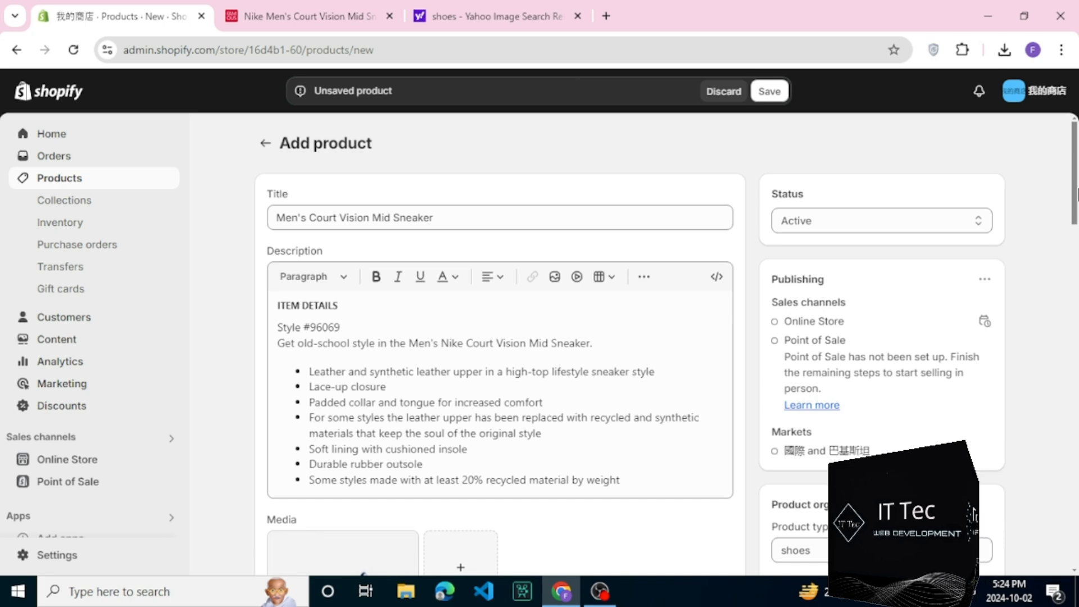
{"action": "scroll", "coordinate": [501, 337], "scroll_direction": "down", "scroll_amount": 7}
{"action": "scroll", "coordinate": [500, 337], "scroll_direction": "down", "scroll_amount": 18}
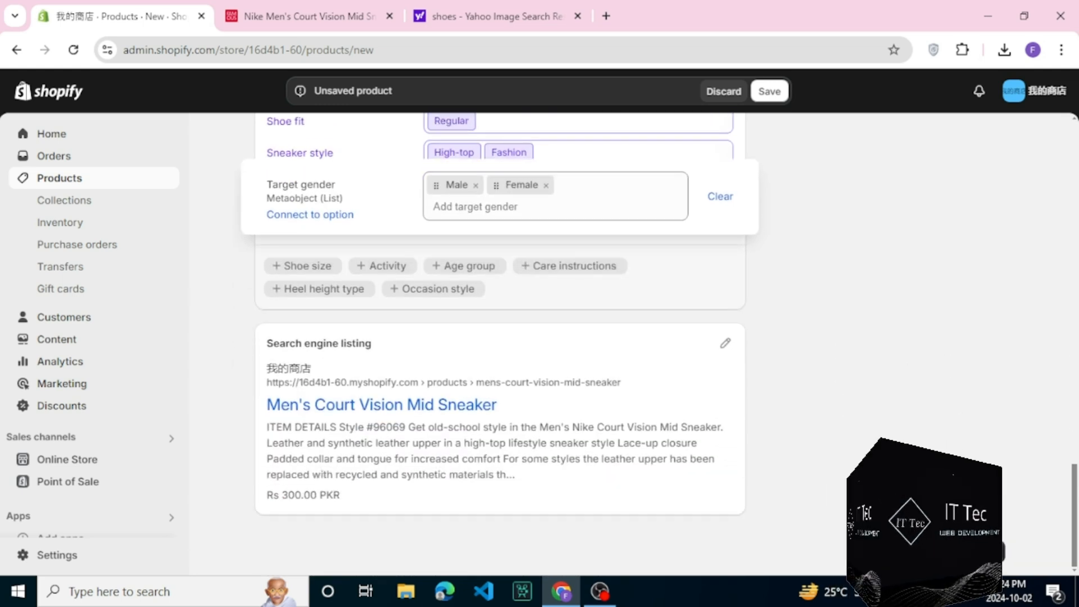
- Save the new sneaker product and open its storefront preview
{"action": "key", "text": "ctrl+s"}
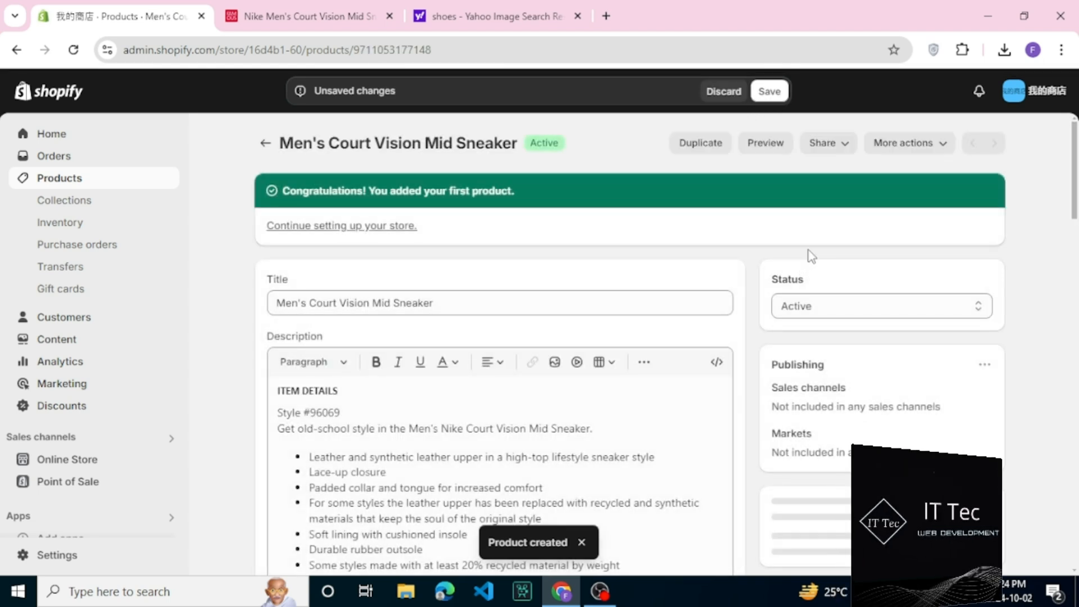
{"action": "left_click", "coordinate": [766, 144]}
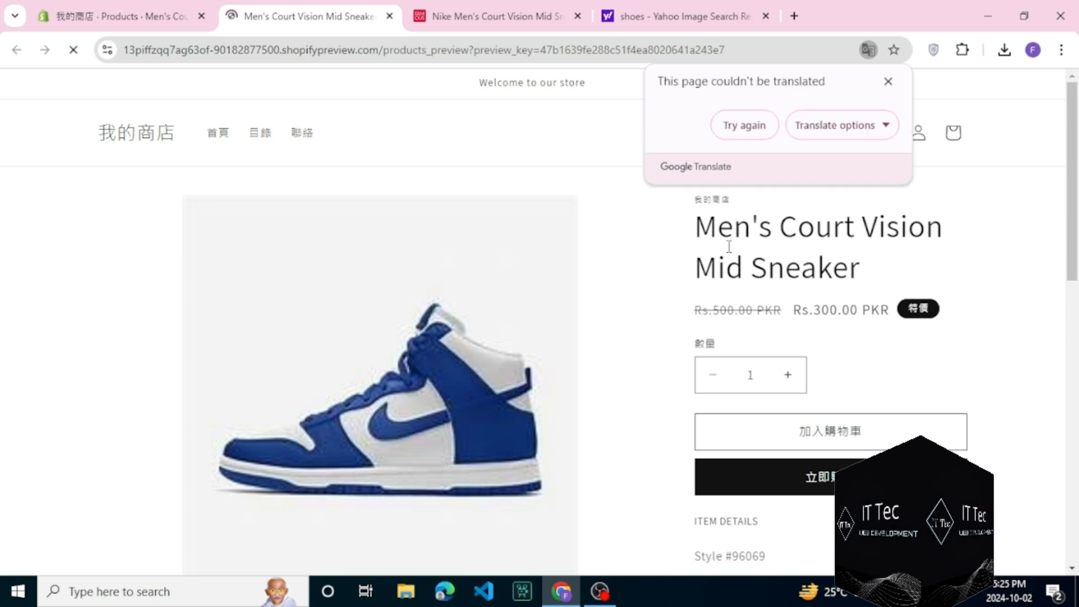
- Retry translating the product preview page from Traditional Chinese to English and look over the translated page
{"action": "left_click", "coordinate": [760, 125]}
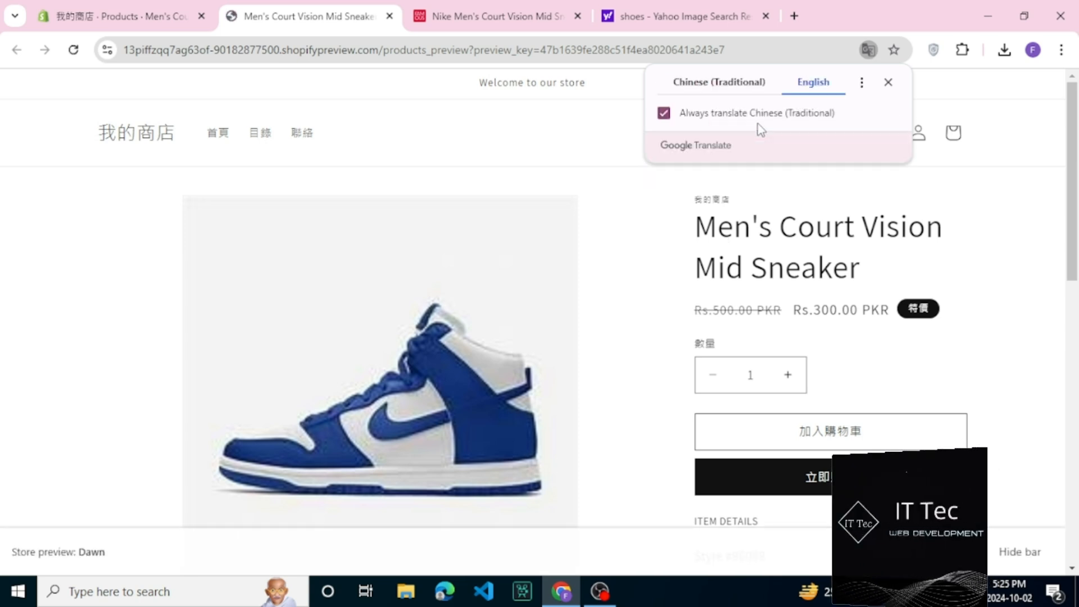
{"action": "left_click", "coordinate": [970, 201]}
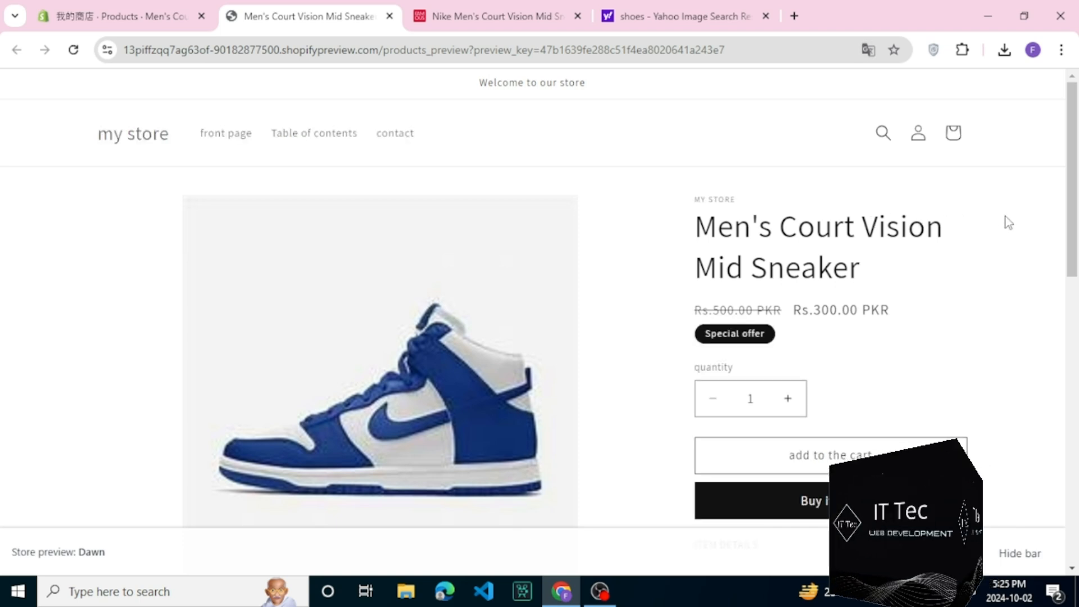
{"action": "left_click_drag", "start_coordinate": [1077, 178], "coordinate": [1073, 214]}
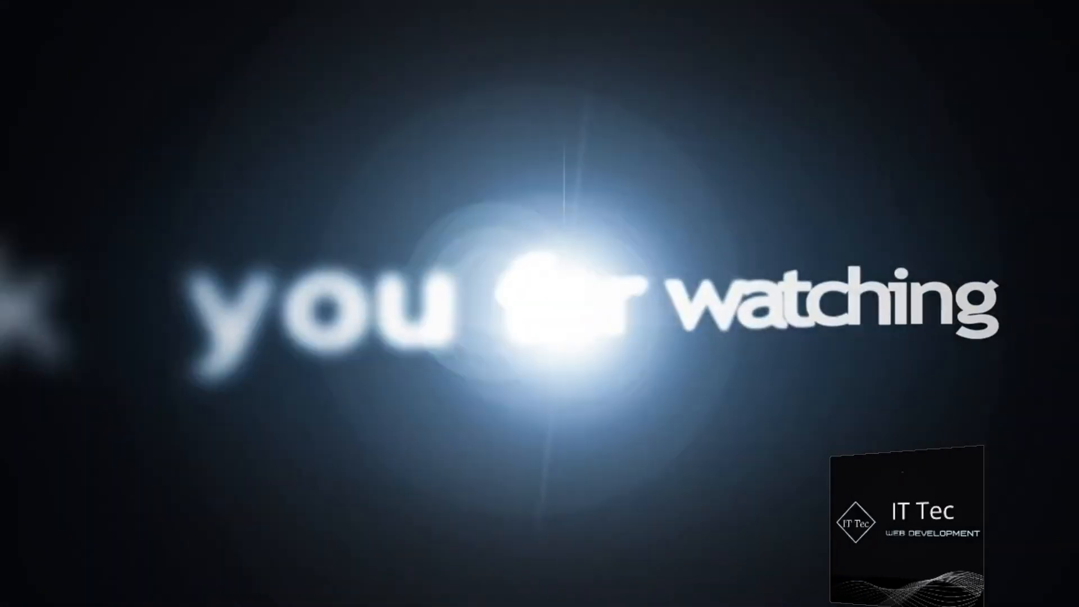